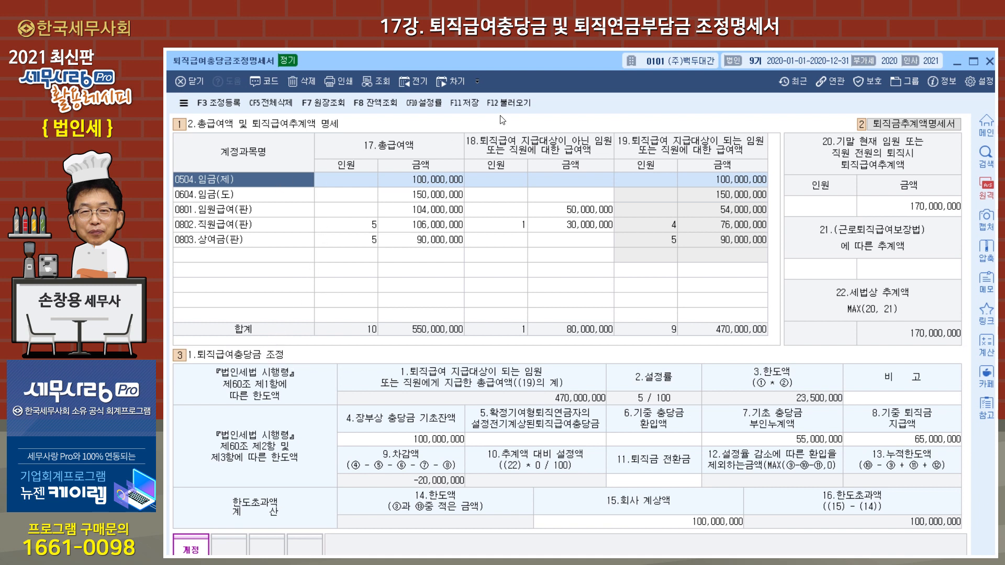
Request a data reload but decline it, and check the 0801.임원급여 and 0802.직원급여 amounts for staff not eligible for retirement pay
click(507, 104)
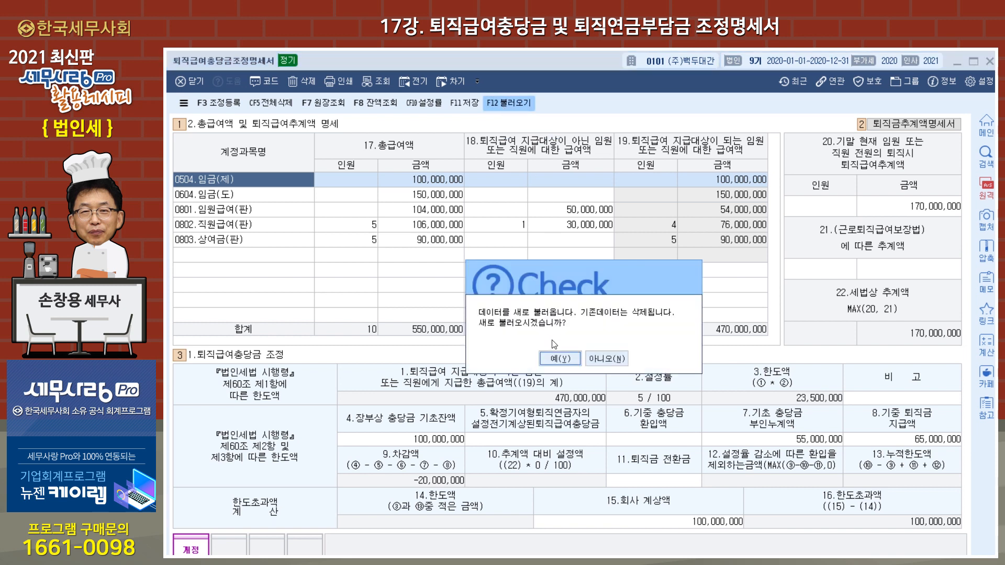
click(608, 358)
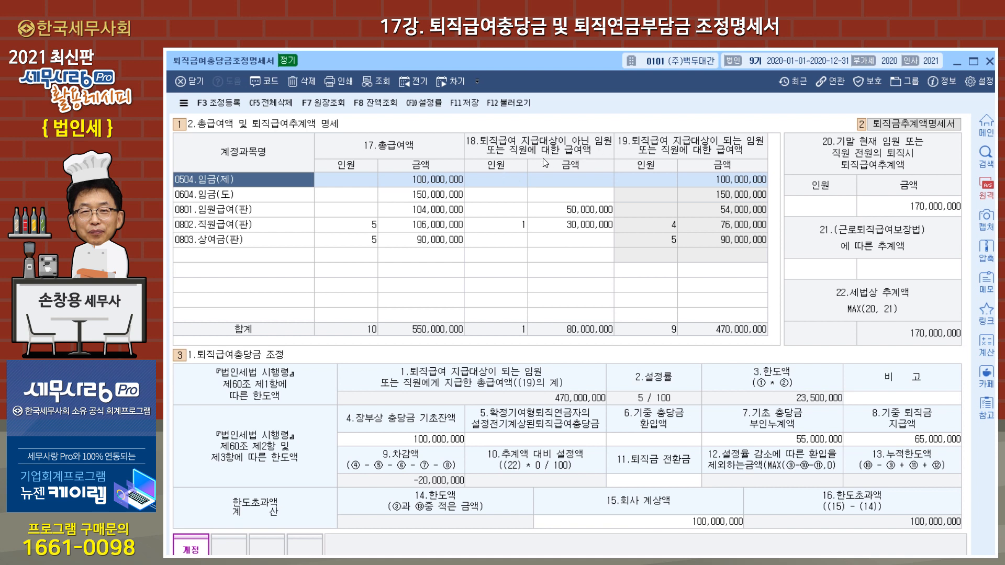
click(585, 214)
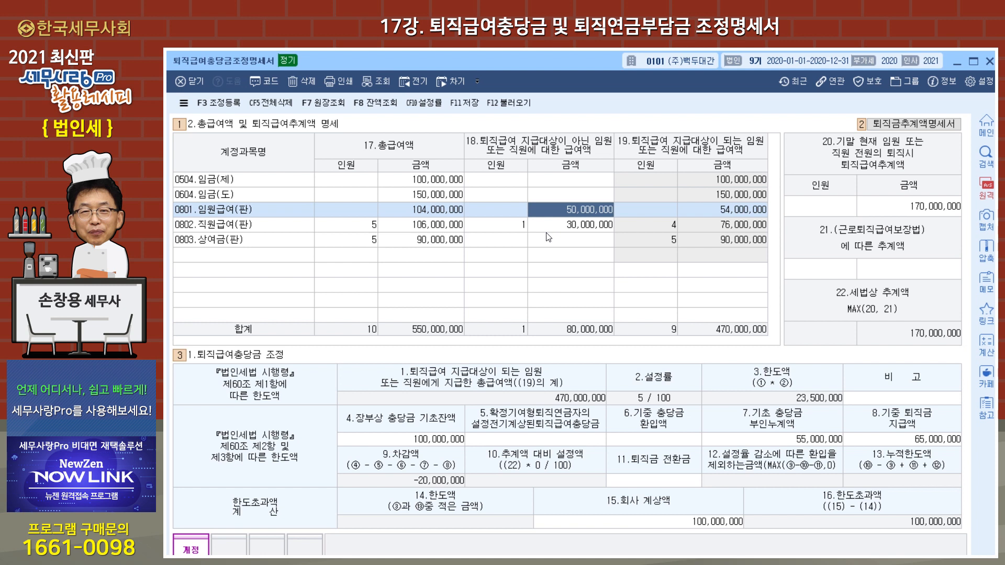
key(Down)
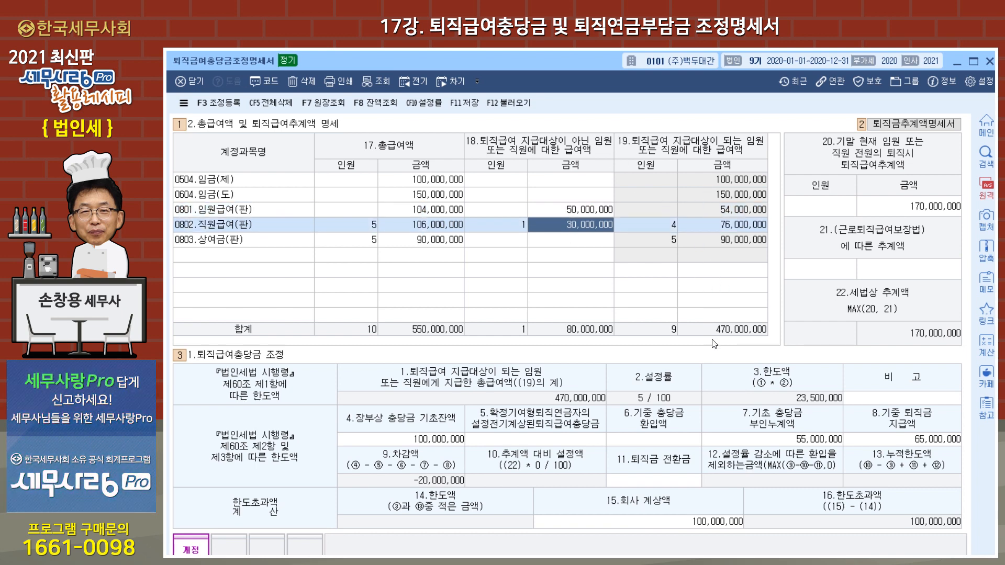
Check the year-end retirement estimate amount, and view the 퇴직금추계액명세서 and the payroll menu items before closing the statement
click(895, 212)
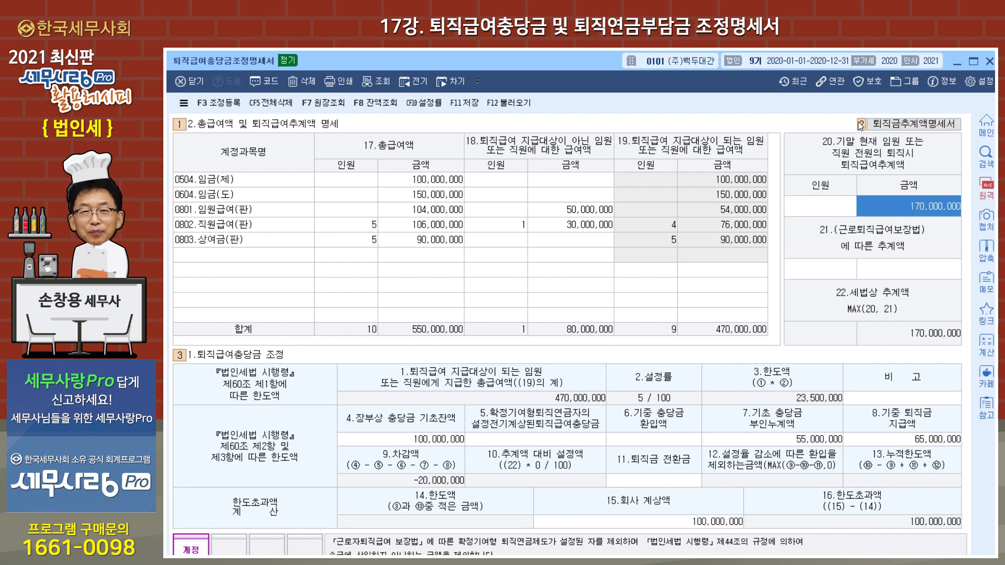
click(910, 127)
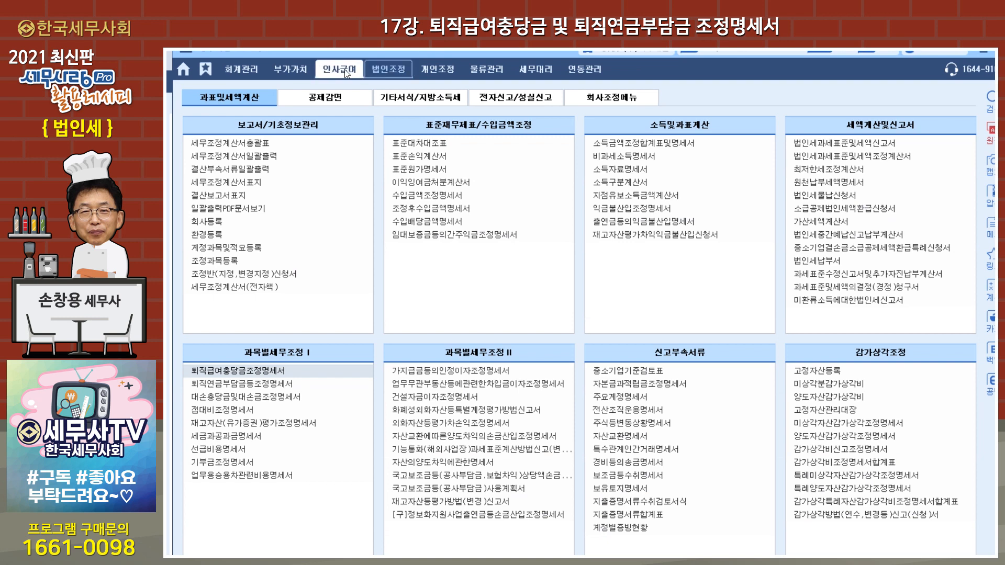
click(344, 70)
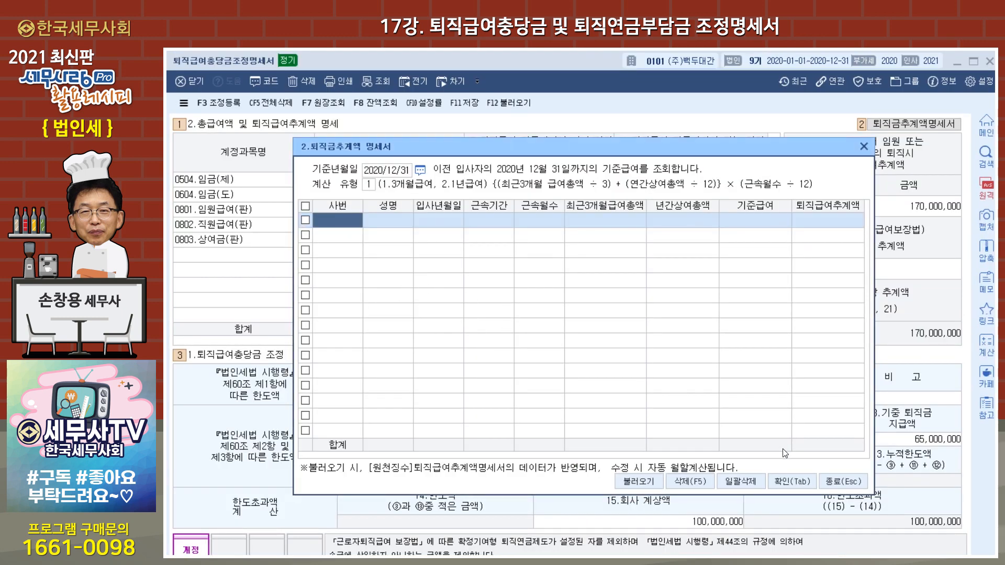
click(844, 482)
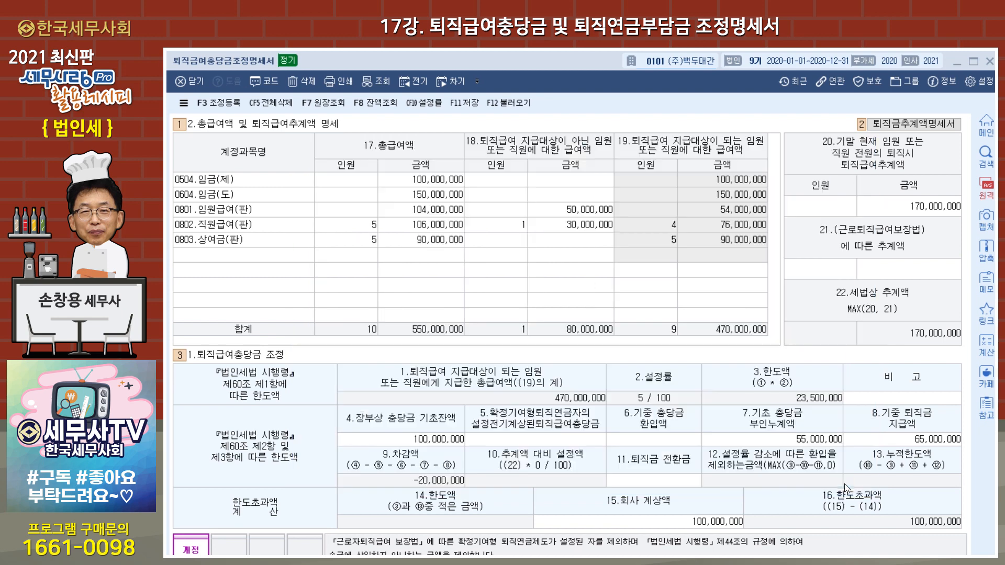
From the 장부상 충당금 기초잔액 field, open the 합계잔액시산표 and locate the 퇴직급여충당부채 account under non-current liabilities
click(429, 442)
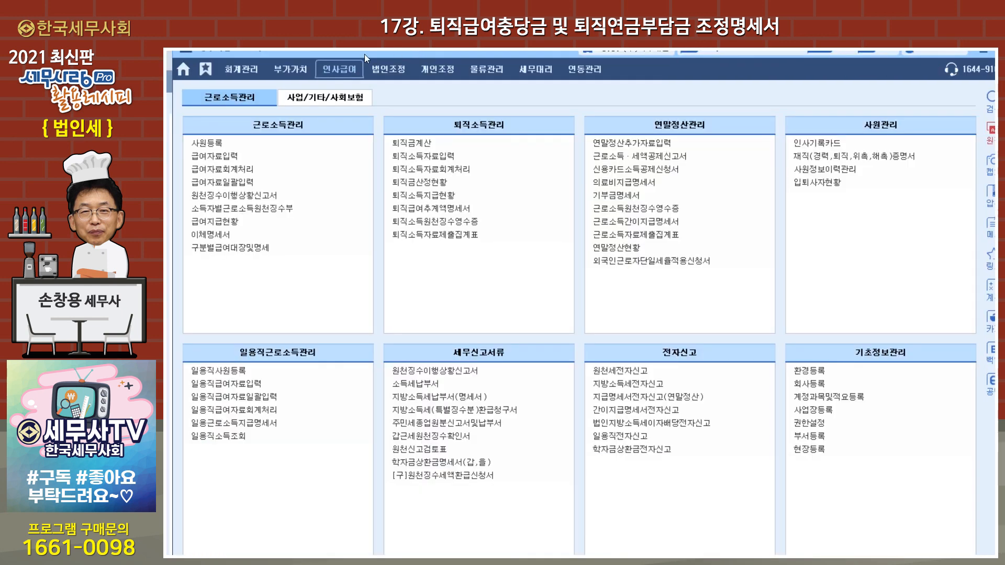
click(247, 71)
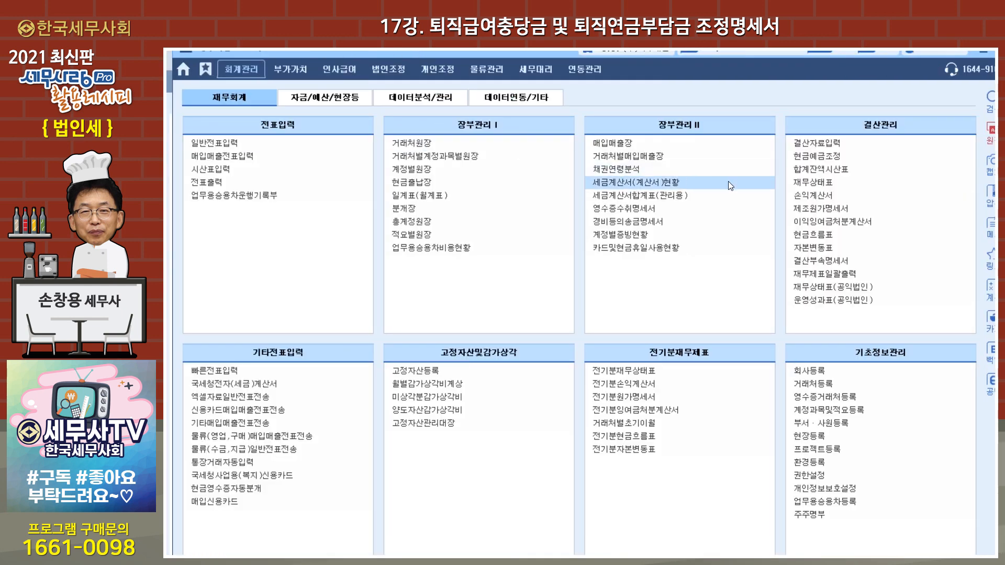
click(821, 168)
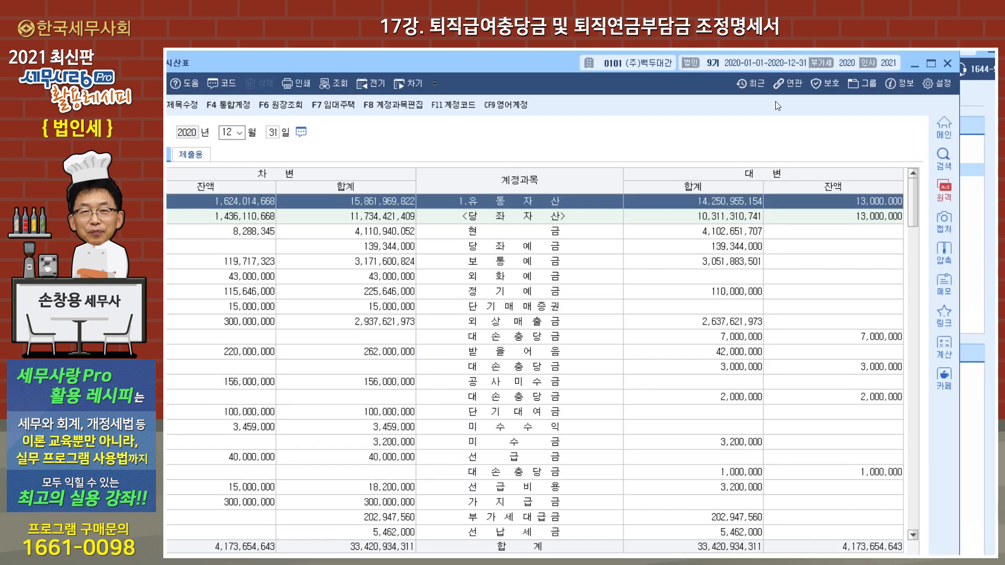
drag(520, 71, 566, 66)
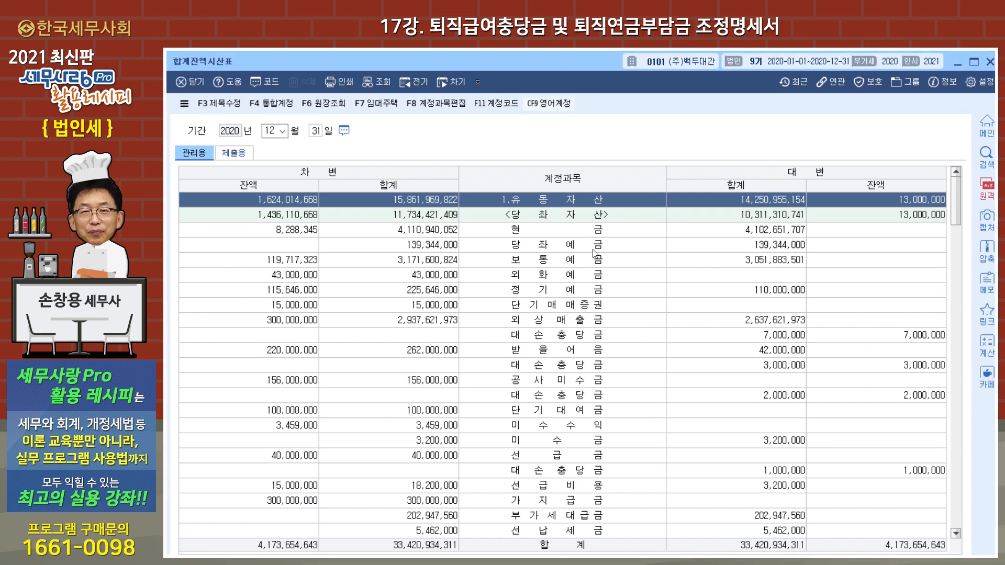
scroll(597, 259, down, 7)
scroll(596, 260, down, 12)
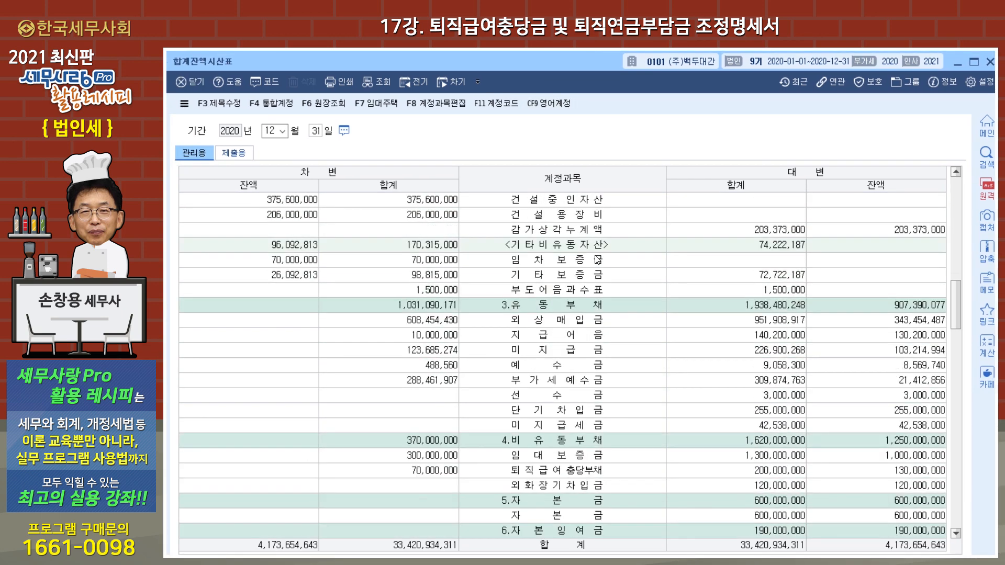
View the 퇴직급여충당부채 ledger, check its carried-forward, 11-02 and 12-31 amounts, and close the ledger and trial balance
click(572, 475)
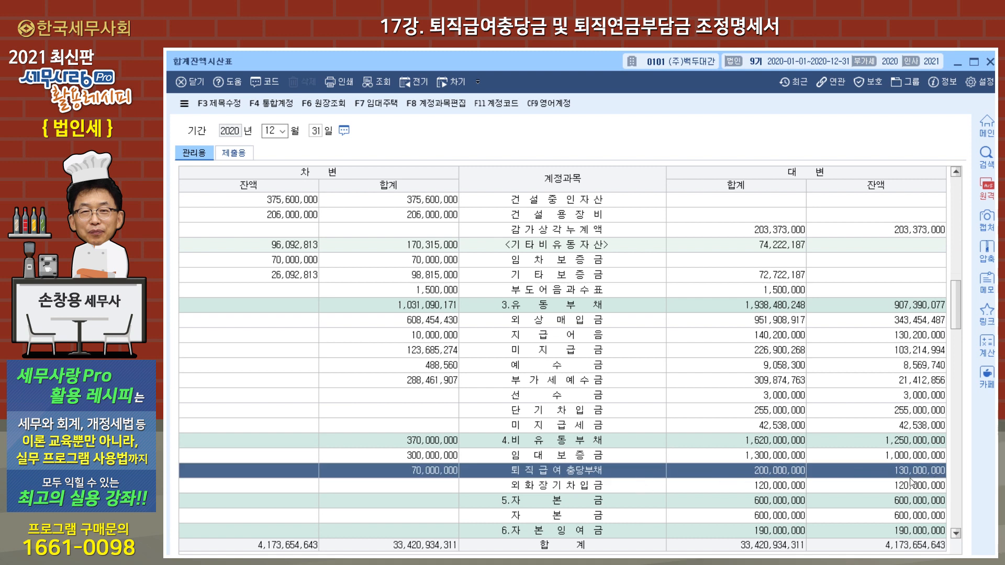
double_click(579, 471)
click(773, 180)
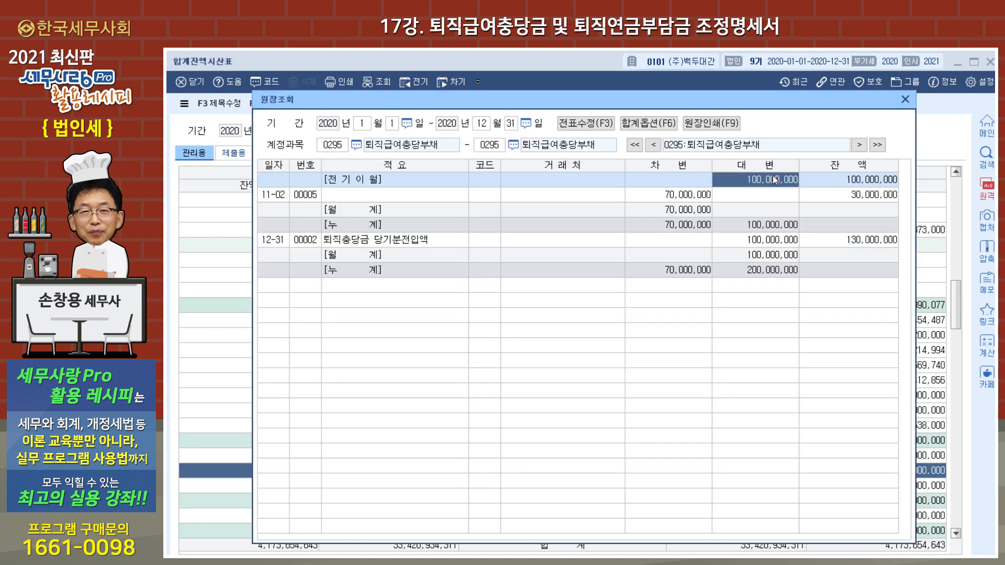
click(683, 195)
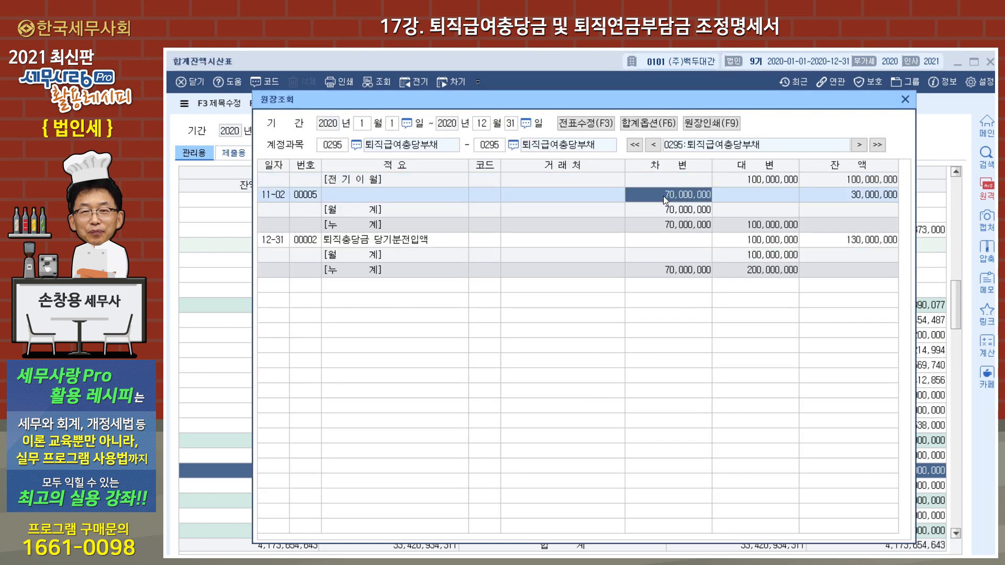
click(777, 242)
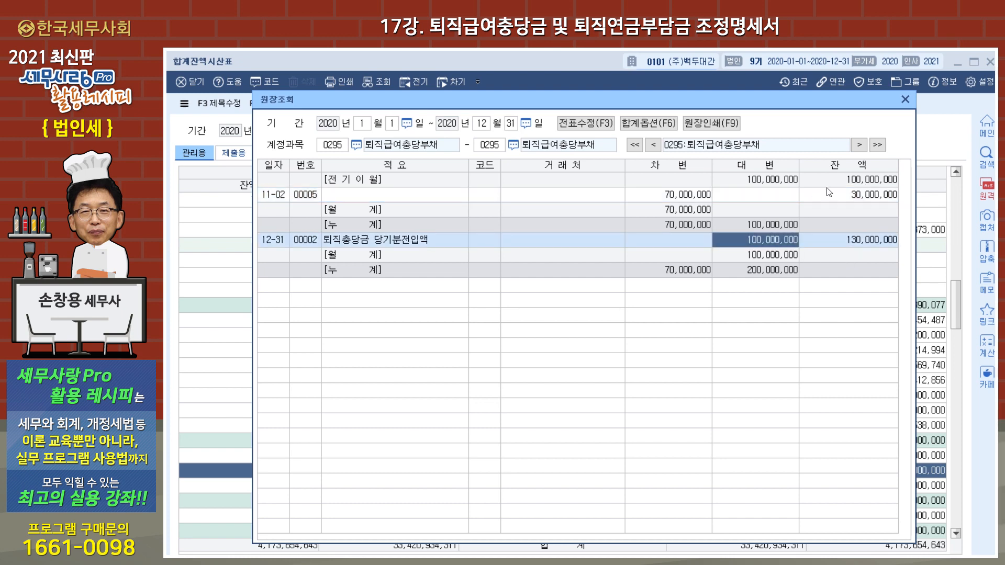
click(906, 100)
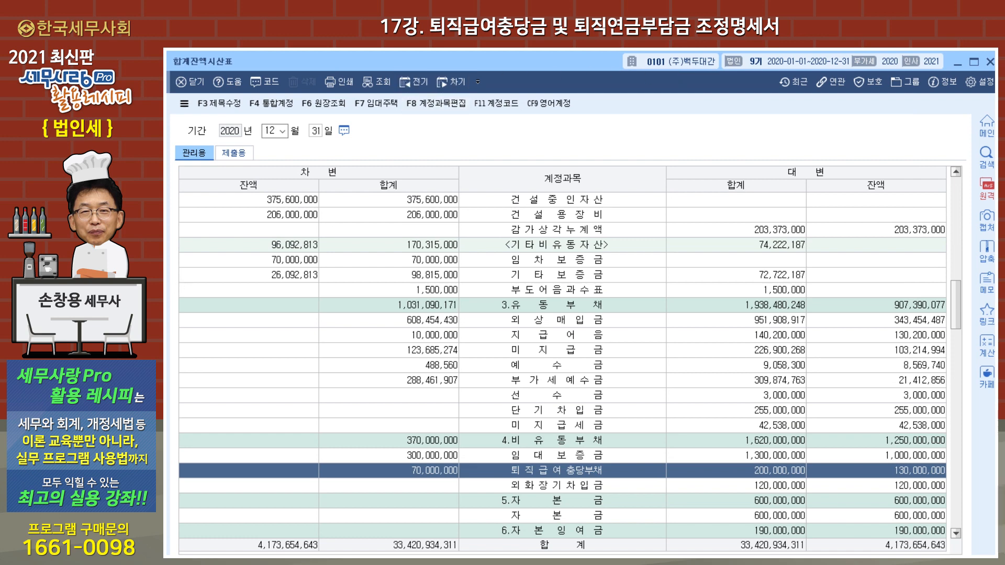
key(Escape)
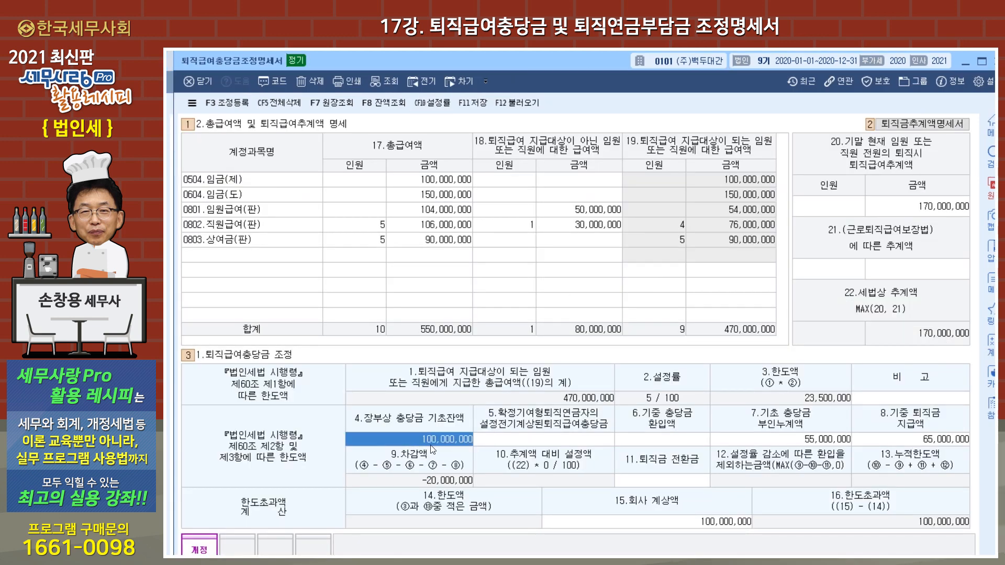
From the 기초 충당금 부인누계액 field, open the prior-year 자본금과적립금조정명세서(을) to trace its source
click(742, 442)
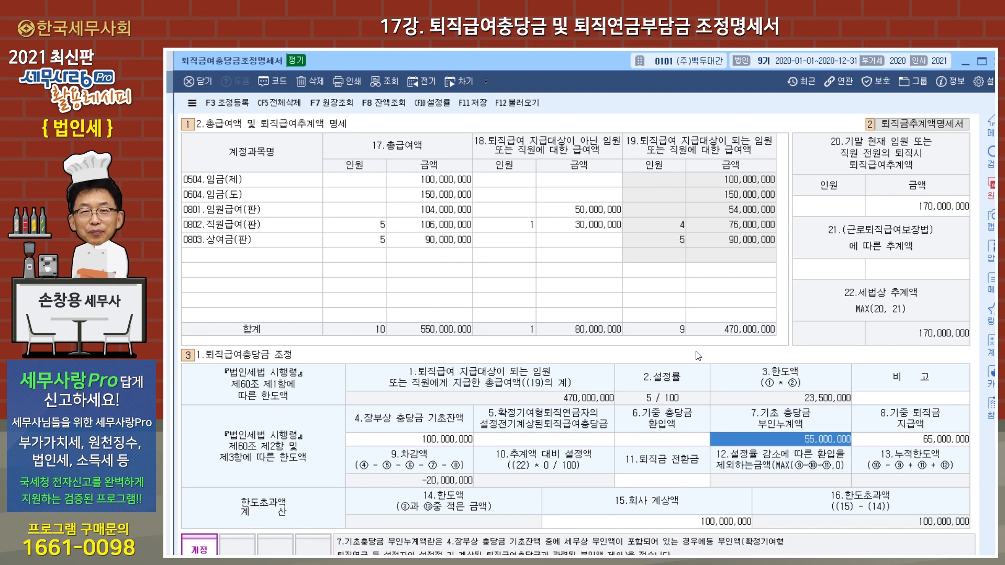
click(527, 43)
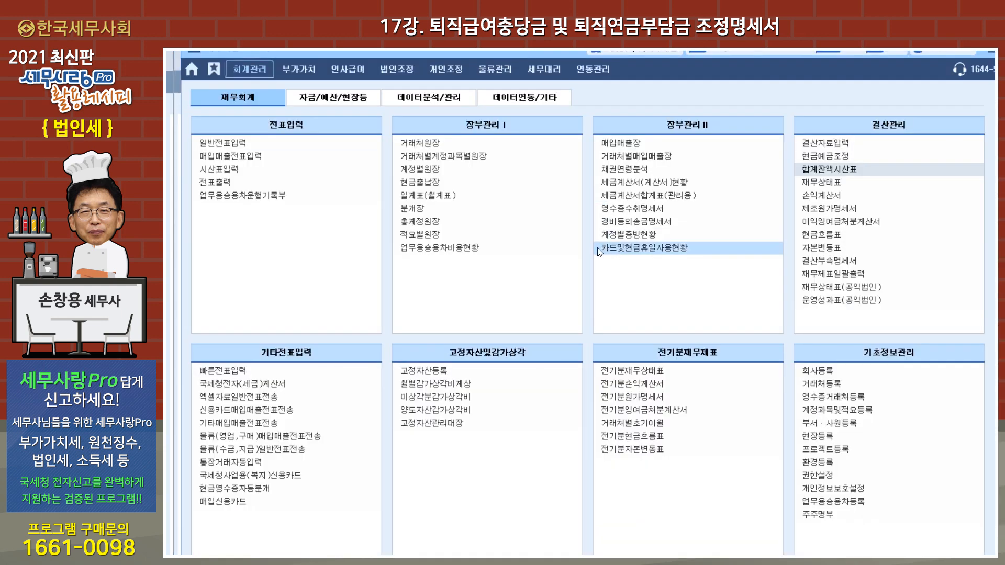
click(392, 69)
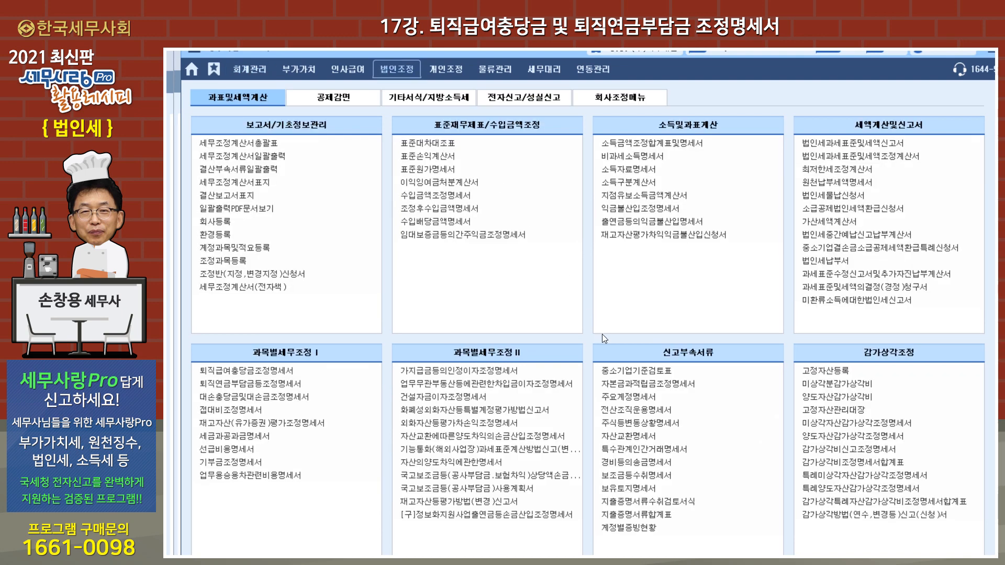
click(621, 384)
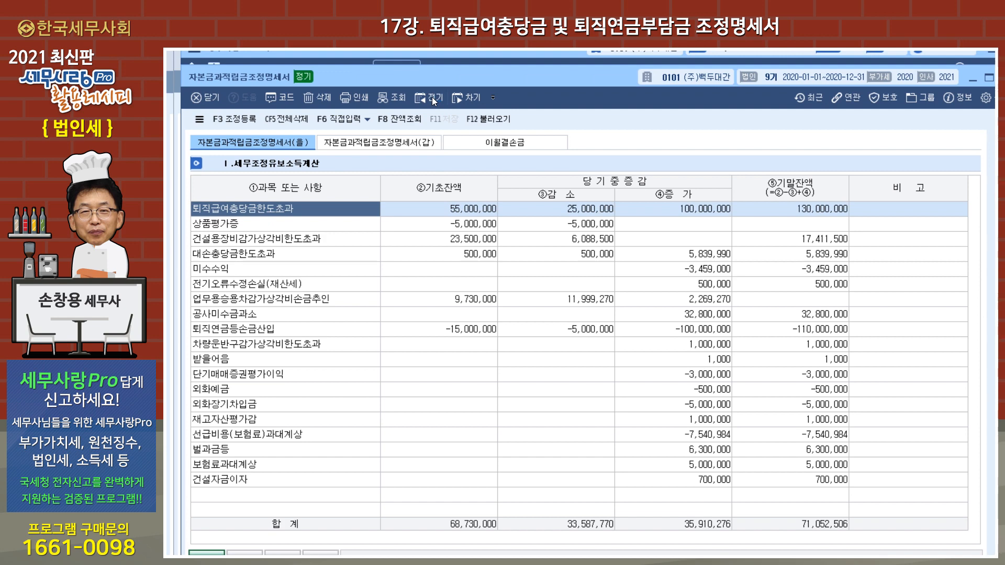
click(433, 98)
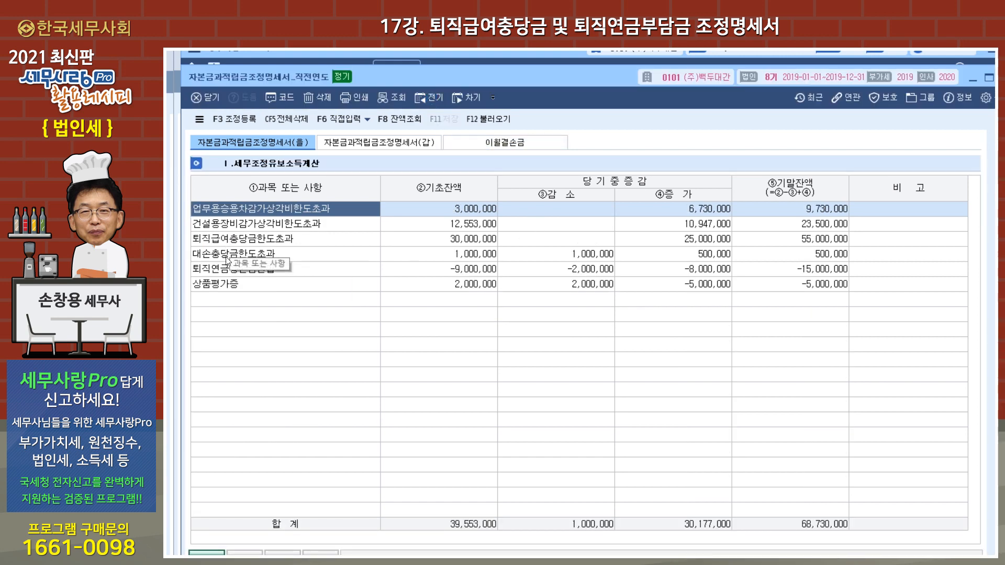
Check the prior-year 퇴직급여충당금한도초과 row and its closing balance, and return to the 퇴직급여충당금조정명세서
click(250, 240)
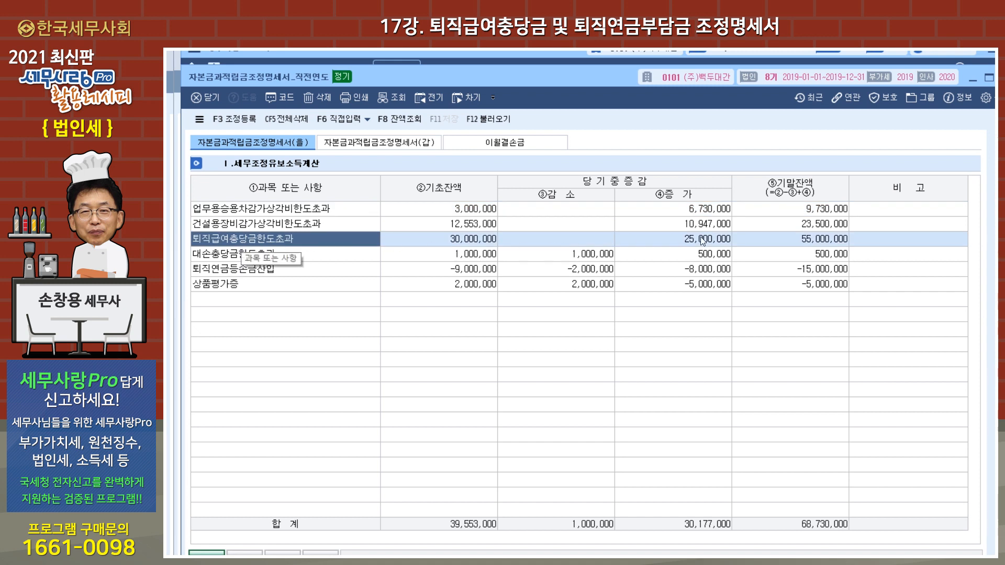
click(802, 240)
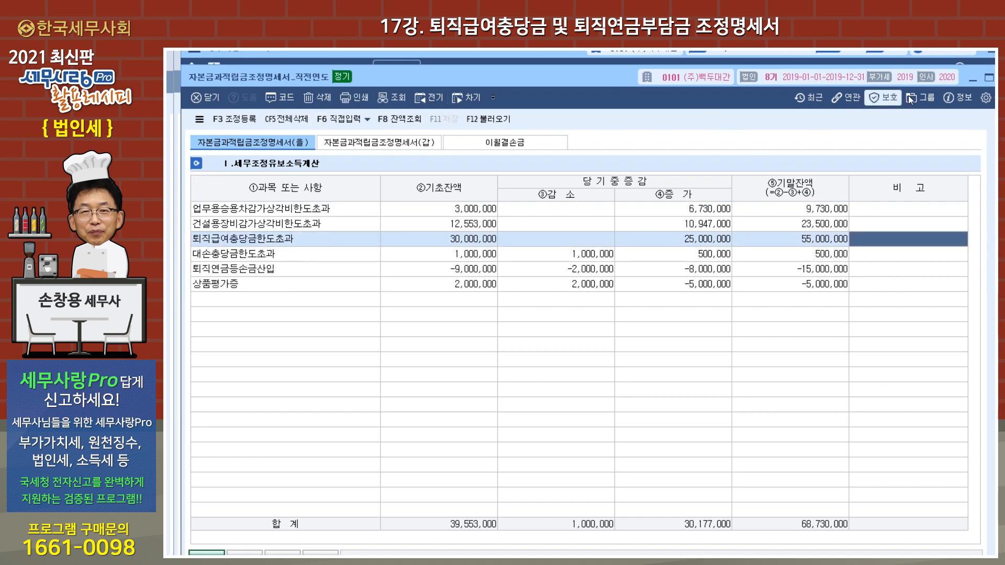
key(Escape)
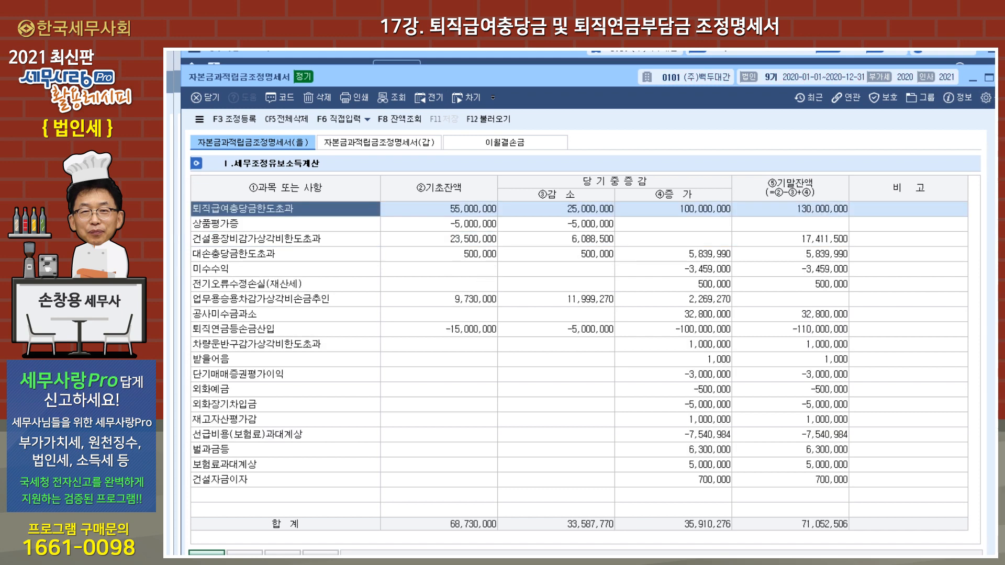
key(Escape)
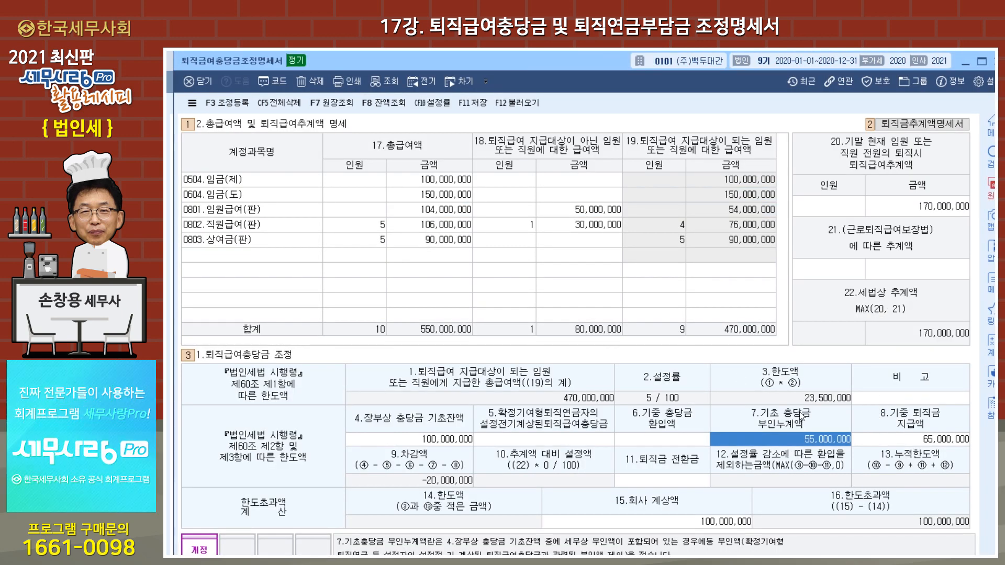
Check the 기중 퇴직금 지급액 and 회사 계상액 fields, and review the 퇴직급여충당금한도초과 and 전기퇴직급여충당금과다환입 entries in the 조정 등록
click(917, 439)
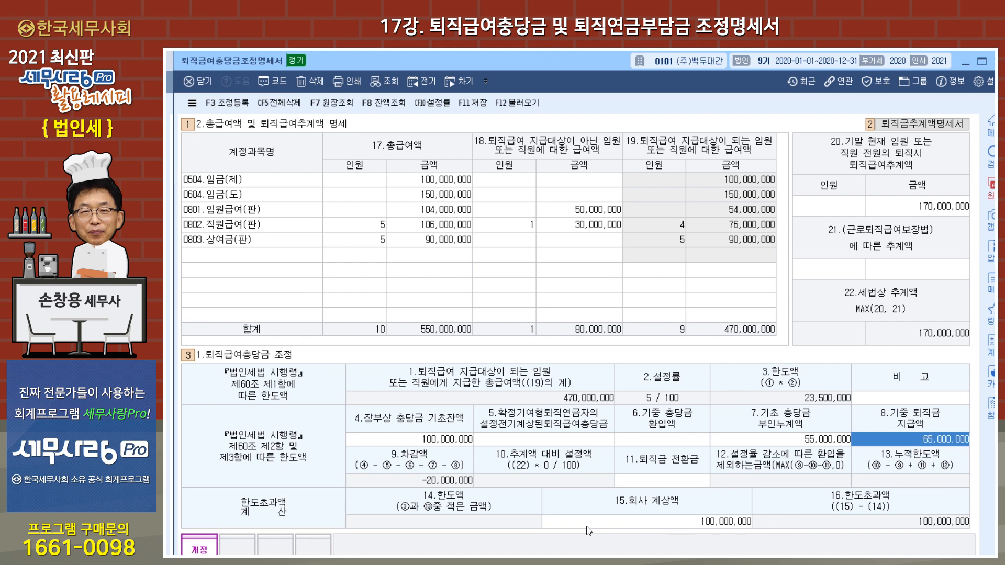
click(677, 526)
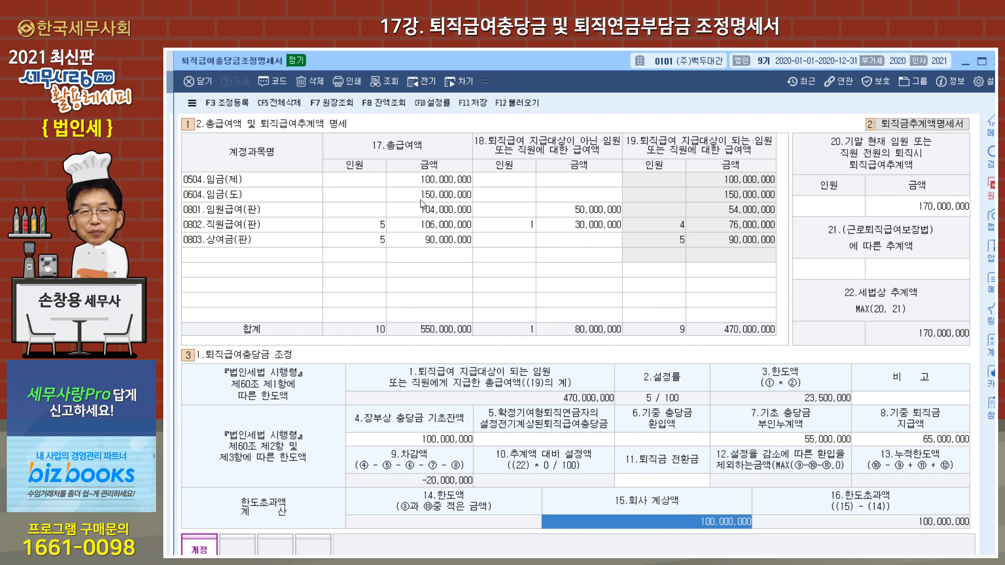
click(233, 107)
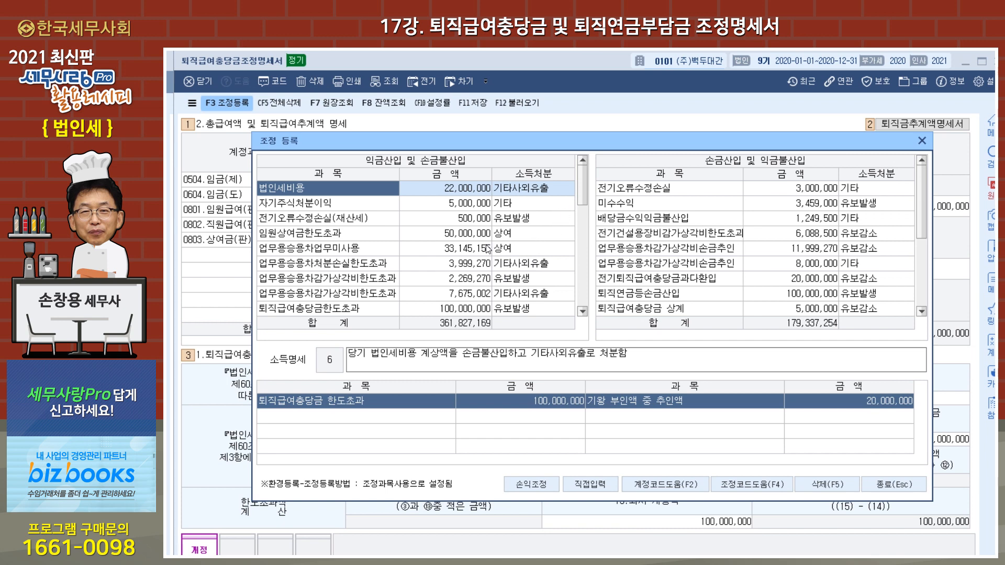
click(442, 311)
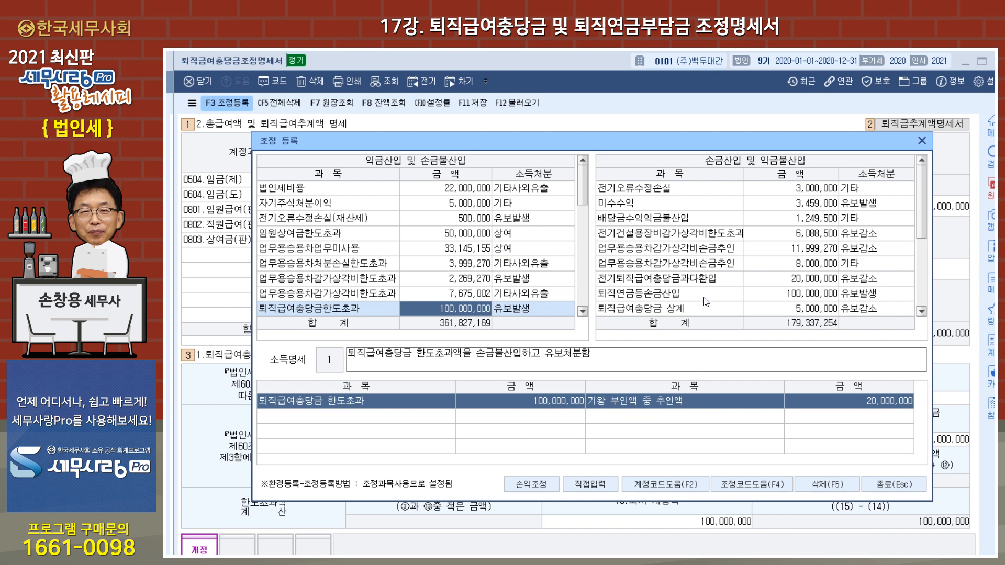
click(697, 281)
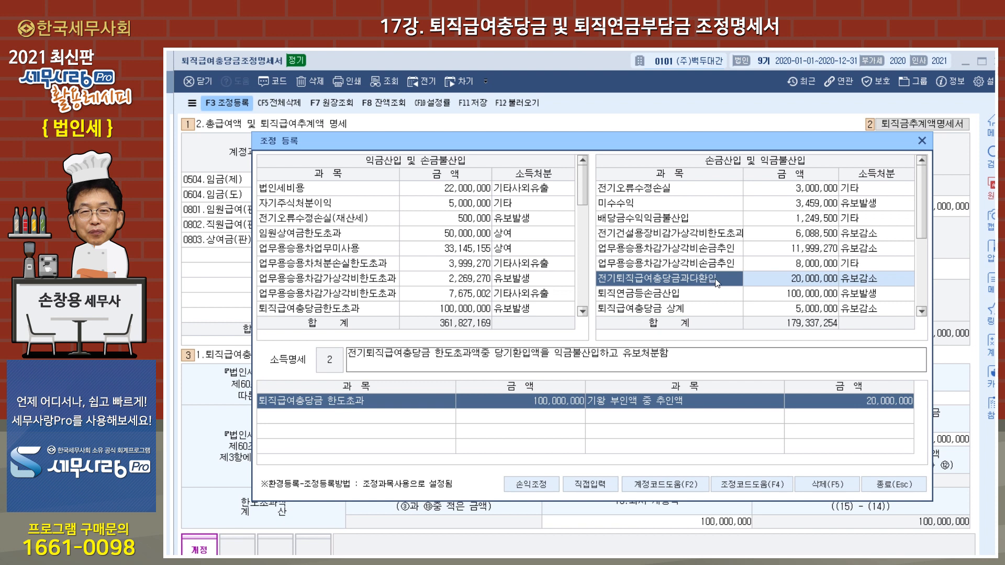
click(794, 283)
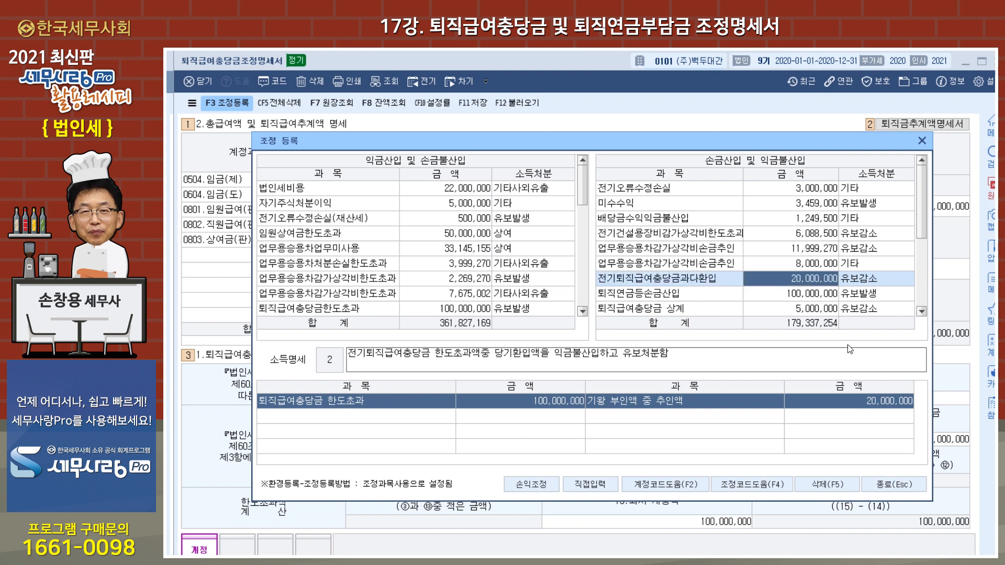
click(911, 488)
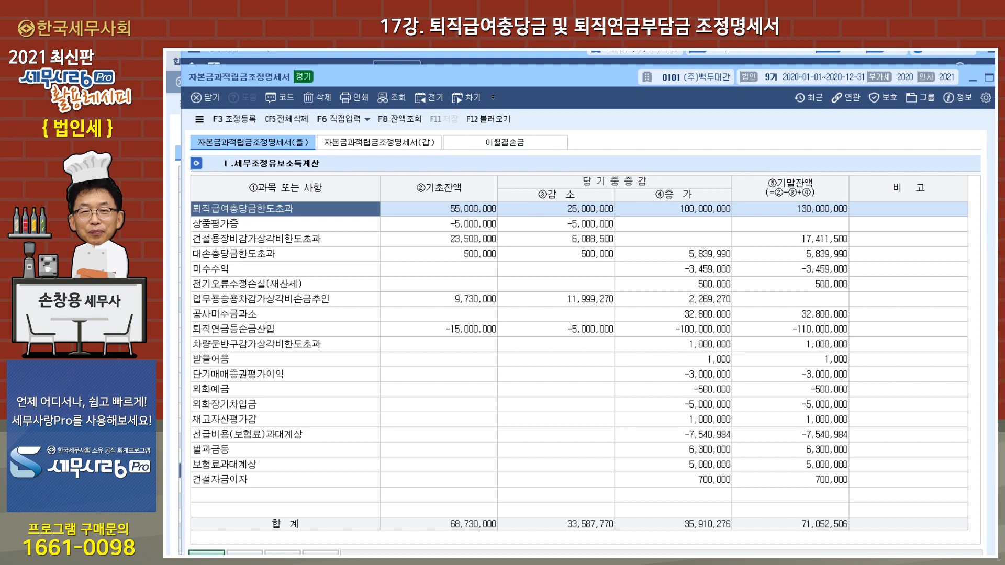
Open the 퇴직연금부담금등조정명세서 and reload its data, replacing the displayed data
key(Escape)
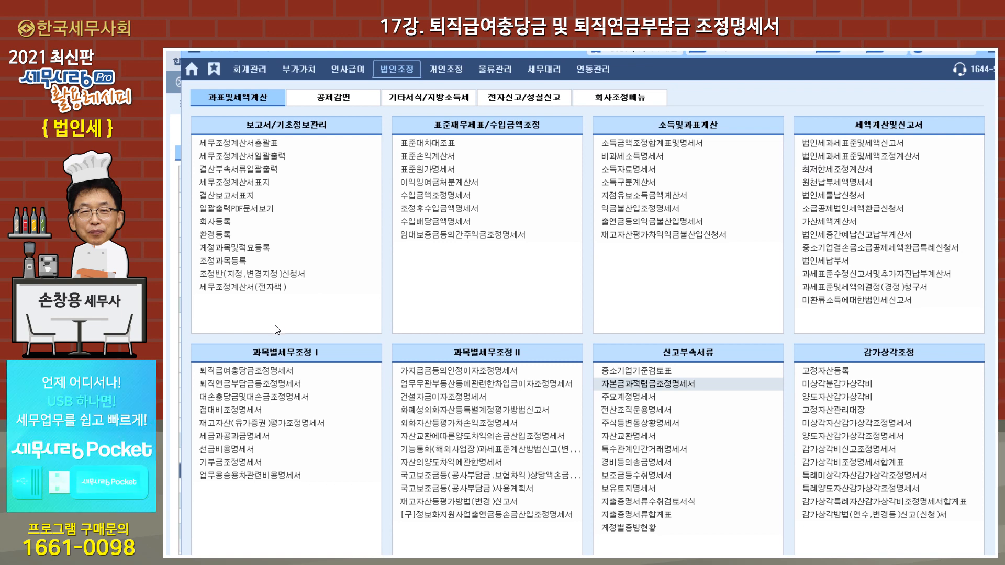
click(249, 385)
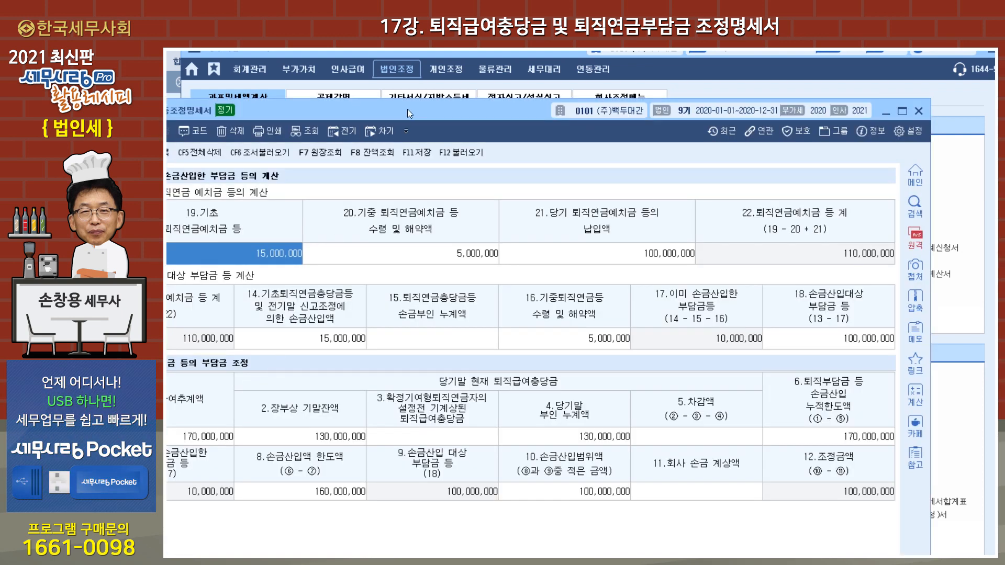
drag(420, 112, 504, 68)
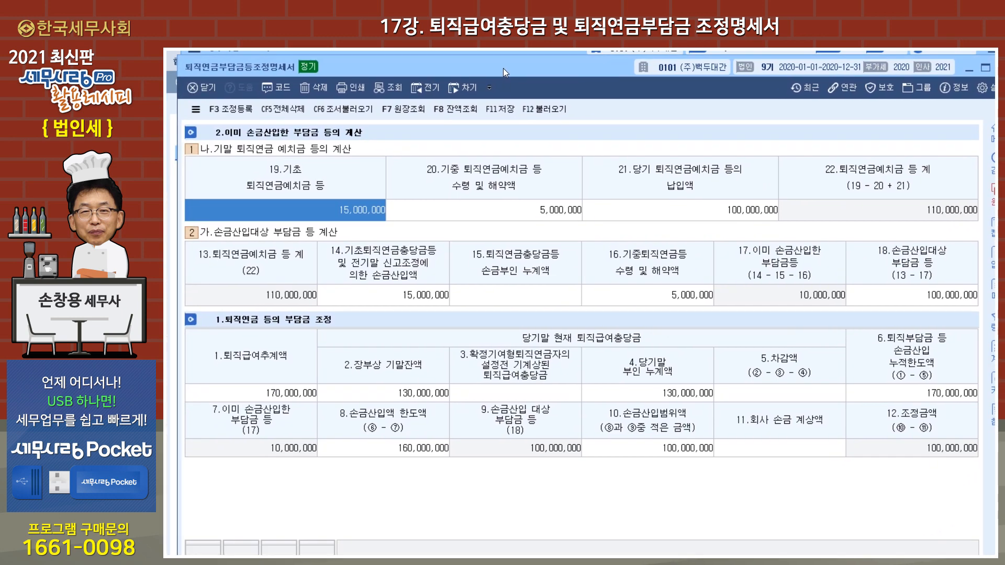
click(548, 111)
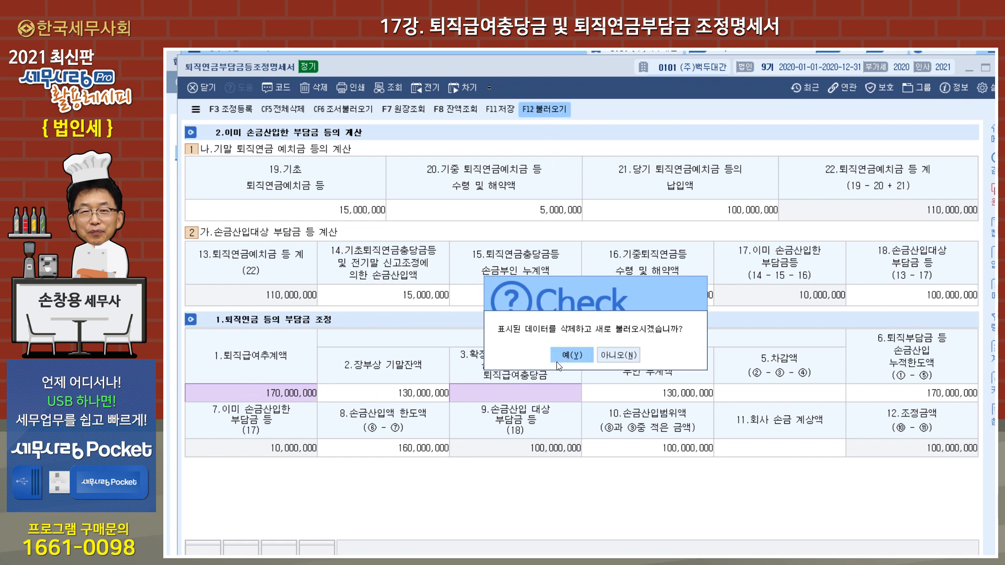
click(570, 354)
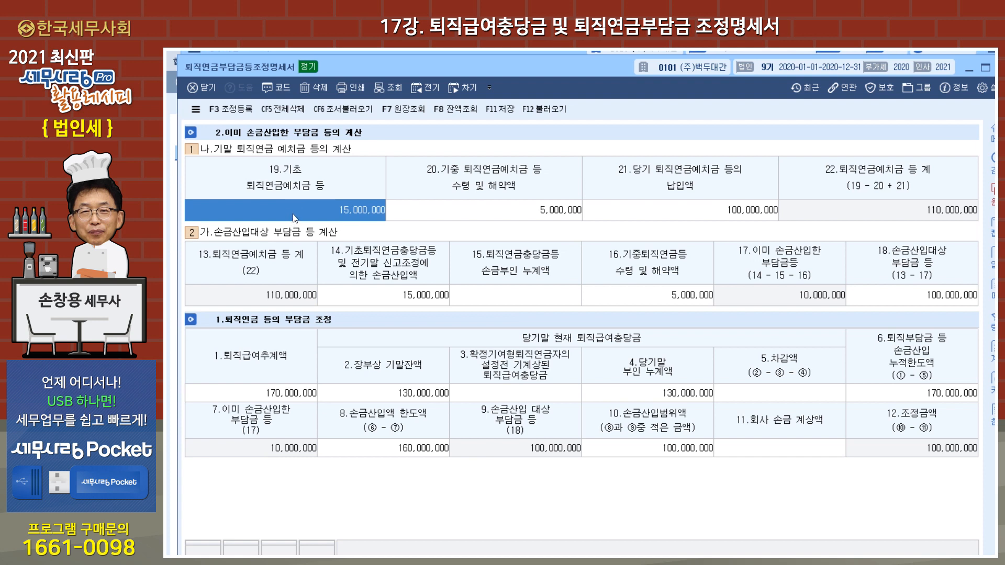
Check items 20 and 21 of the 기말 퇴직연금 예치금 calculation, and clear and re-enter 5,000,000 as item 20, 수령 및 해약액
click(484, 210)
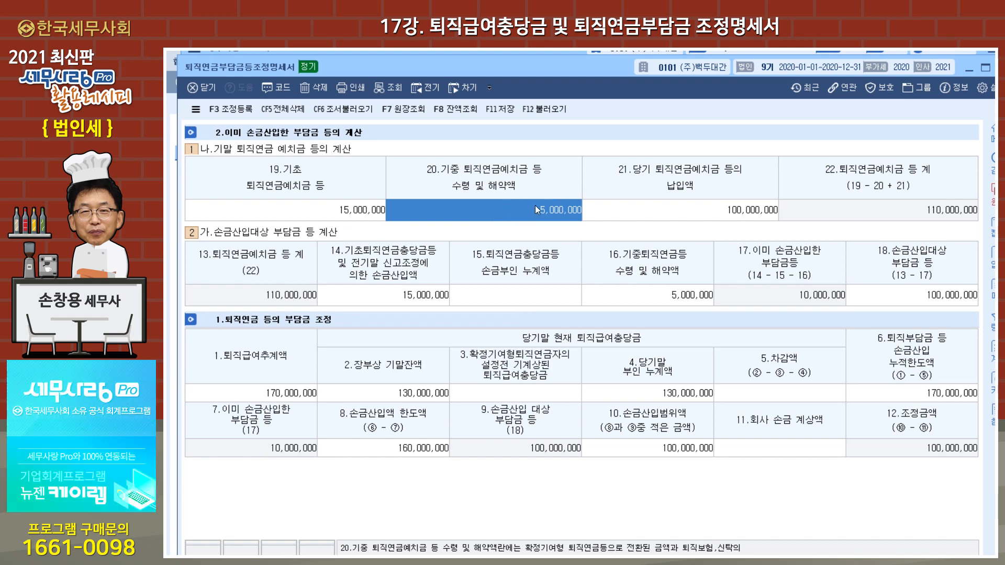
click(653, 210)
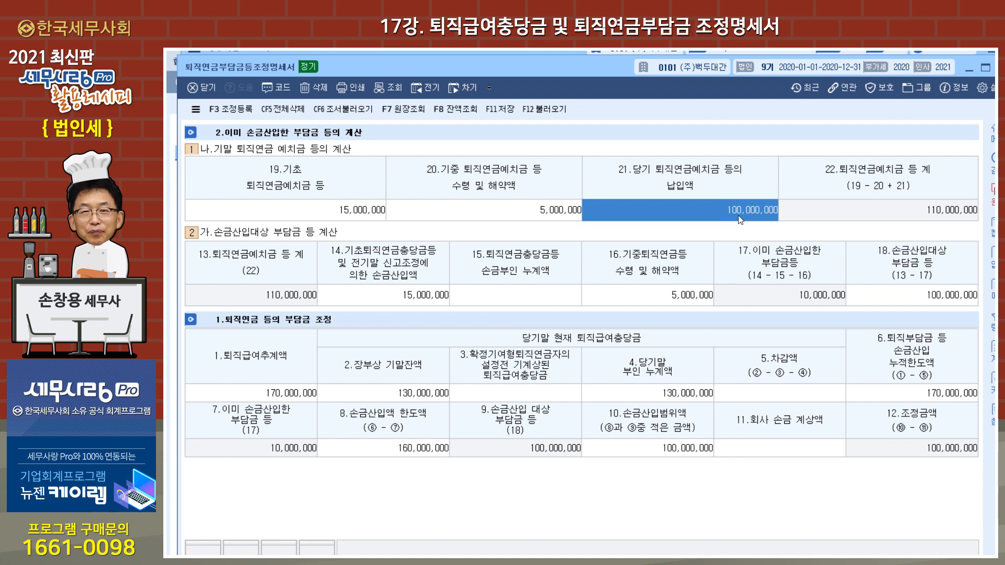
click(512, 217)
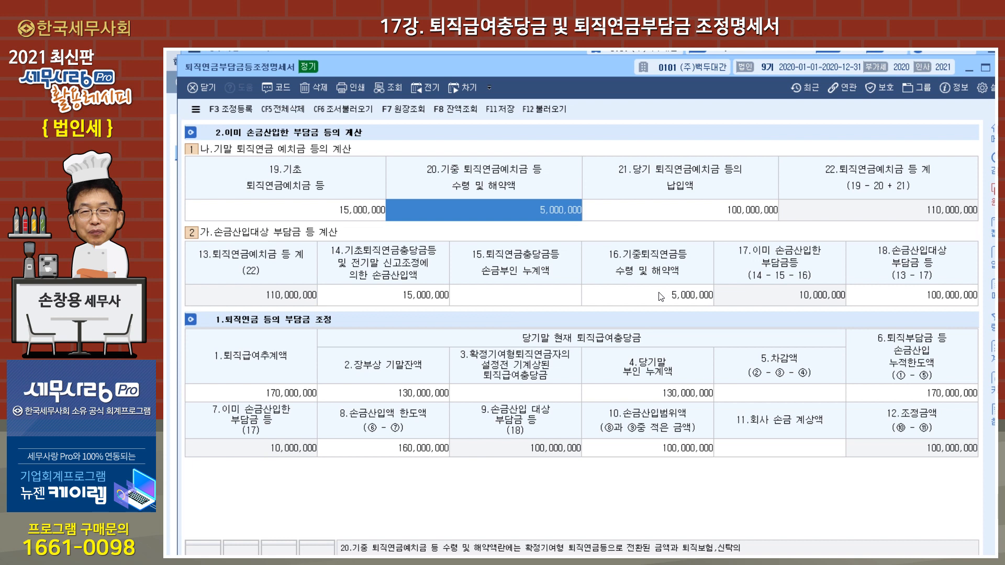
key(Delete)
key(Return)
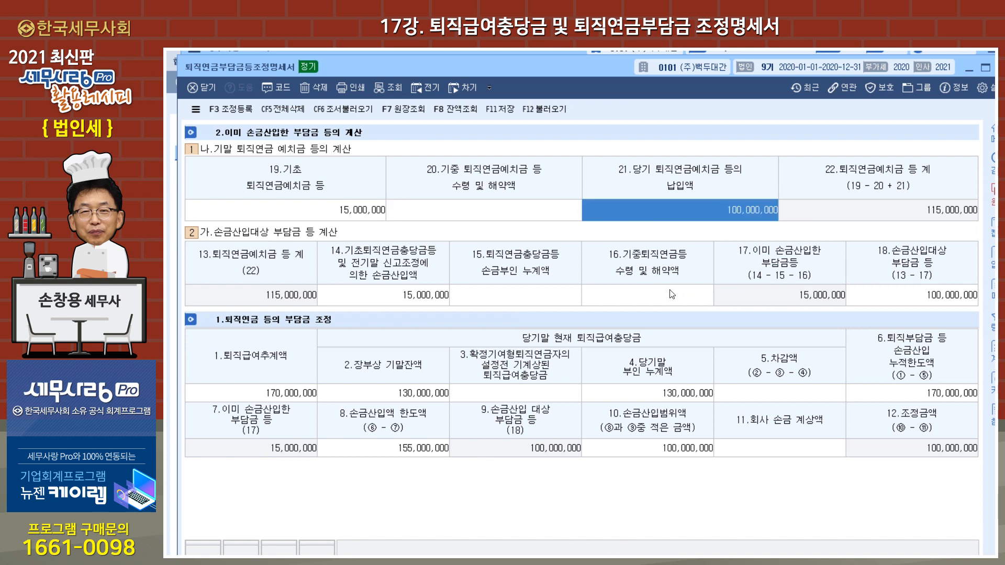
click(502, 215)
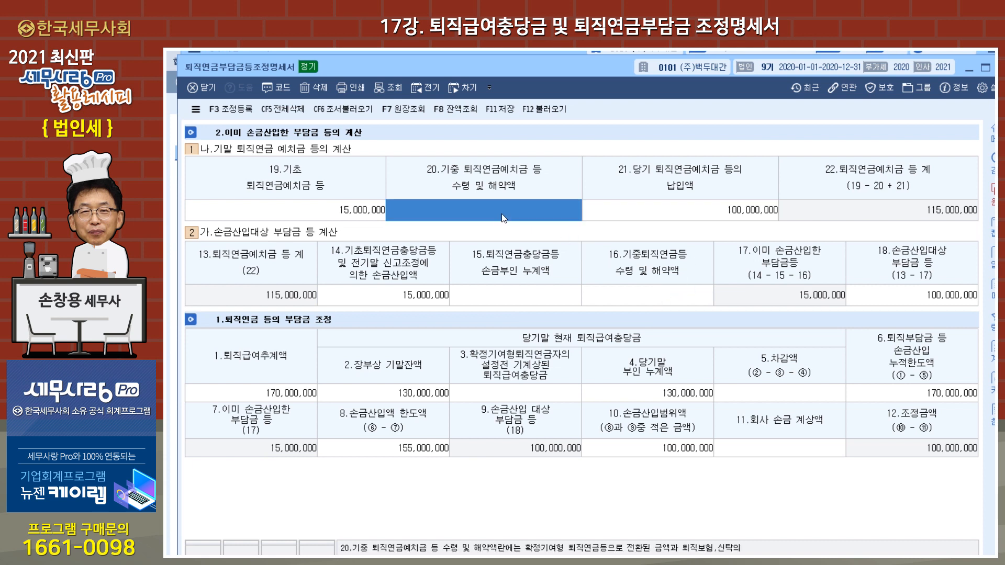
text(5000000)
key(Return)
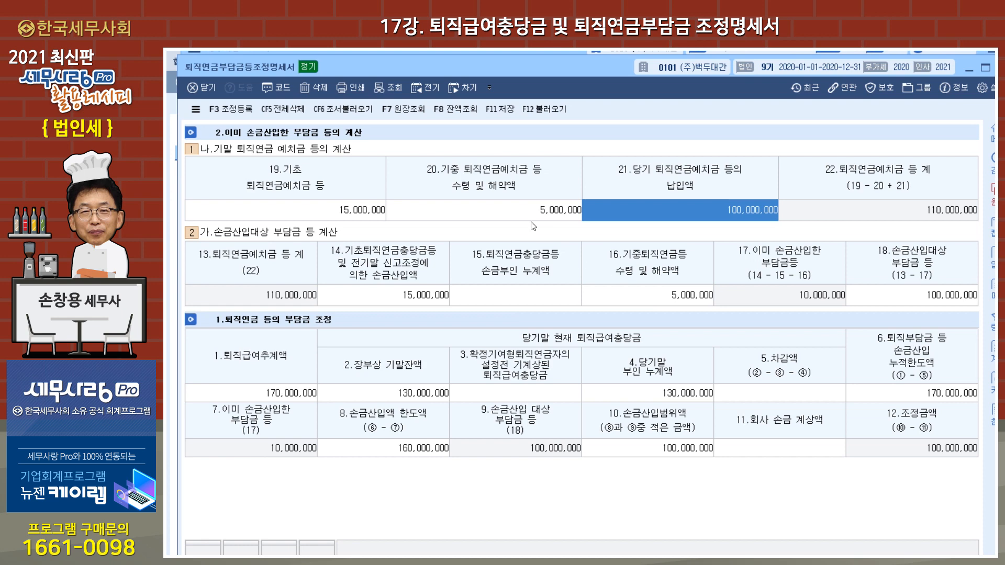
Compare the 수령 및 해약액 in items 20 and 16, and check item 14, the 기초퇴직연금충당금등 및 전기말 신고조정 amount
click(514, 215)
click(617, 293)
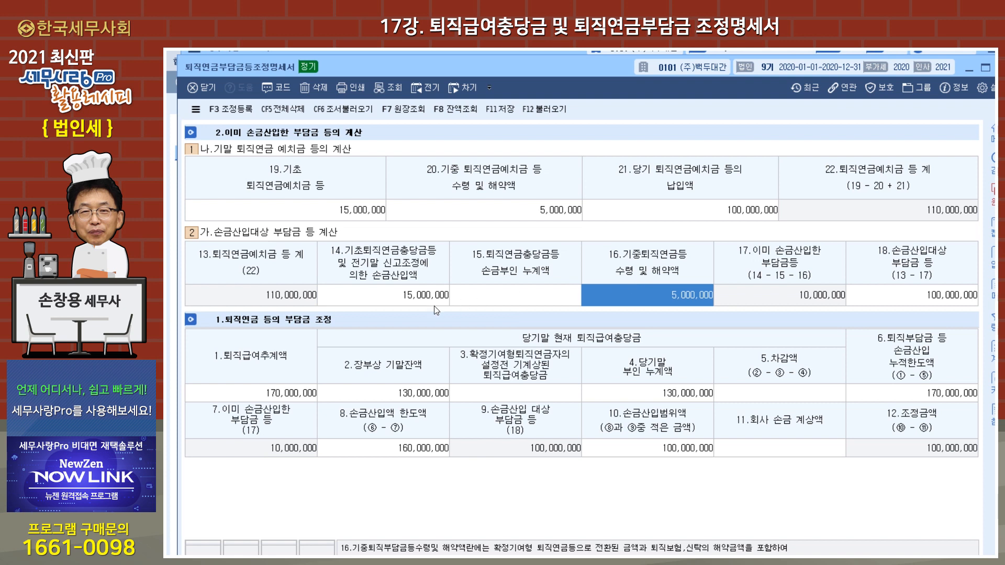
click(361, 293)
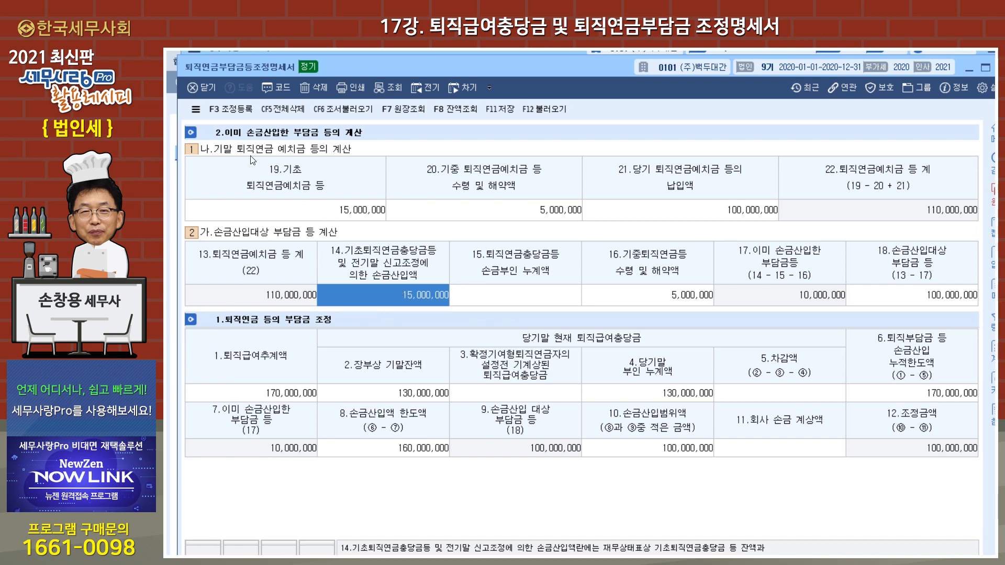
Check the 퇴직연금등손금산입 row's closing balance in the prior-year 자본금과적립금조정명세서(을), and return to the 퇴직연금부담금등조정명세서
click(324, 51)
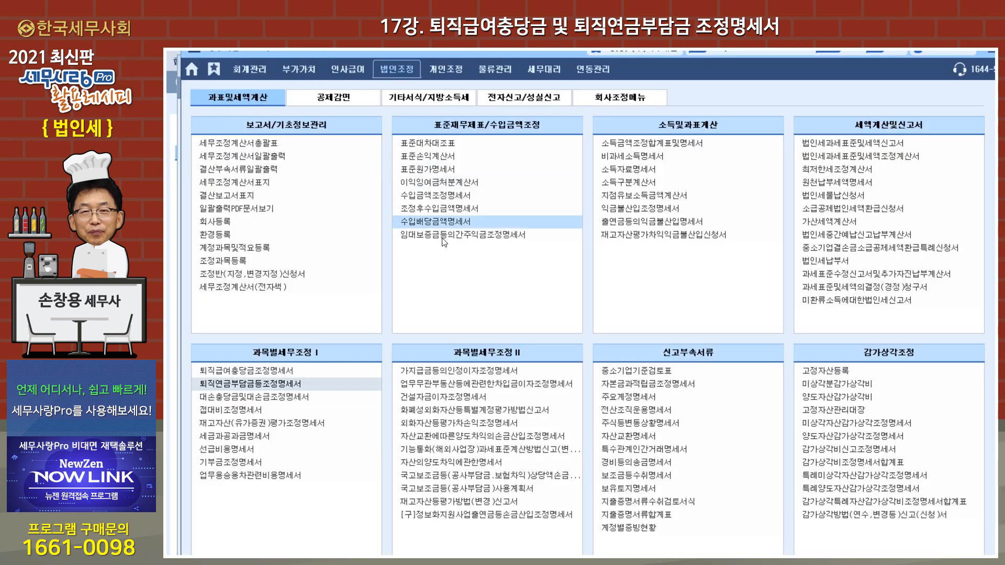
click(645, 385)
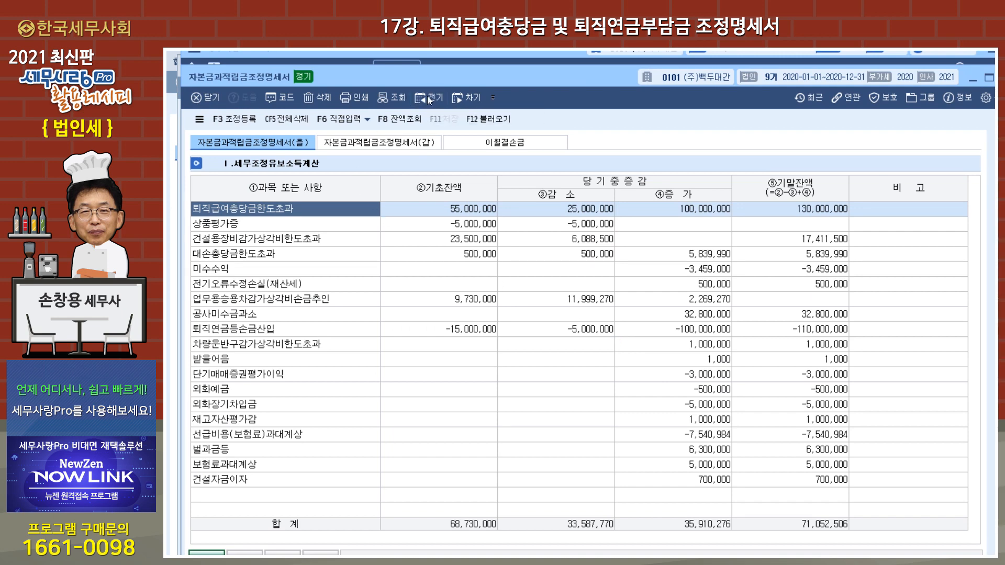
click(427, 96)
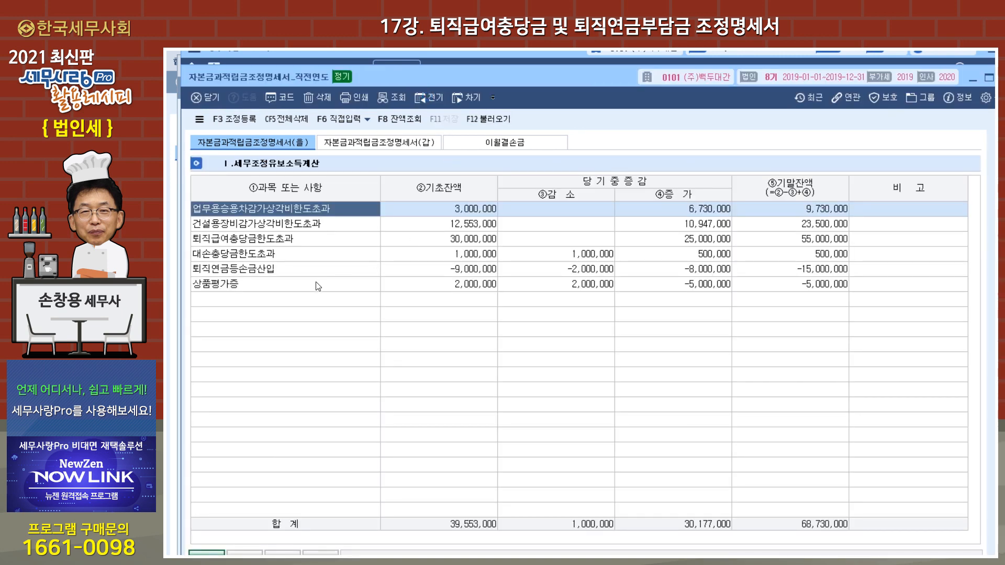
click(260, 272)
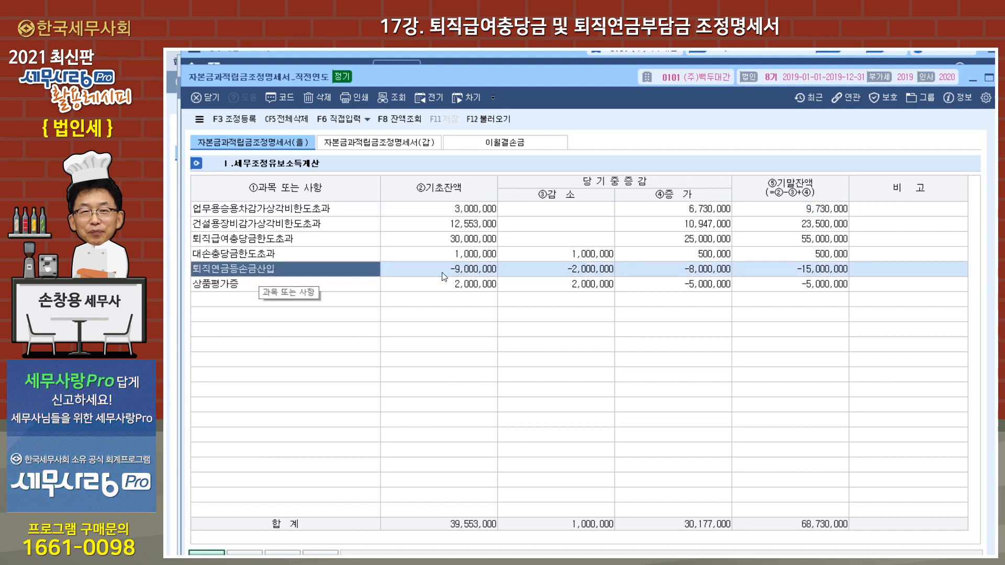
click(820, 270)
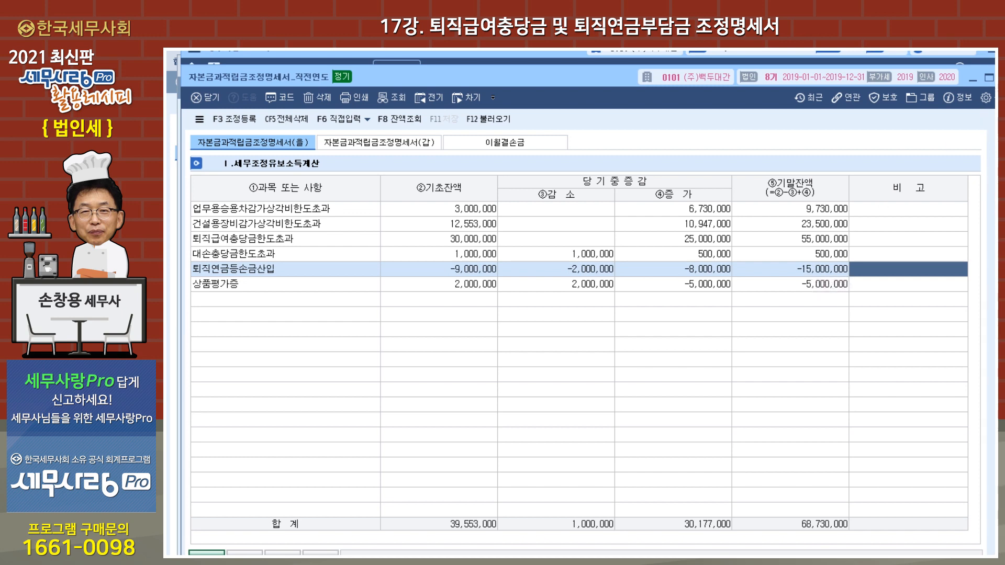
click(989, 94)
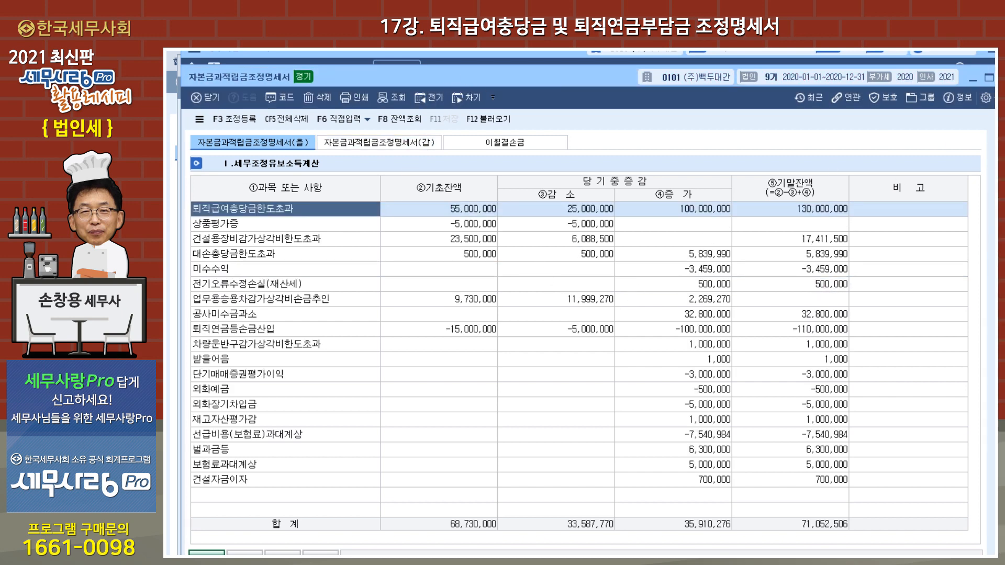
key(Escape)
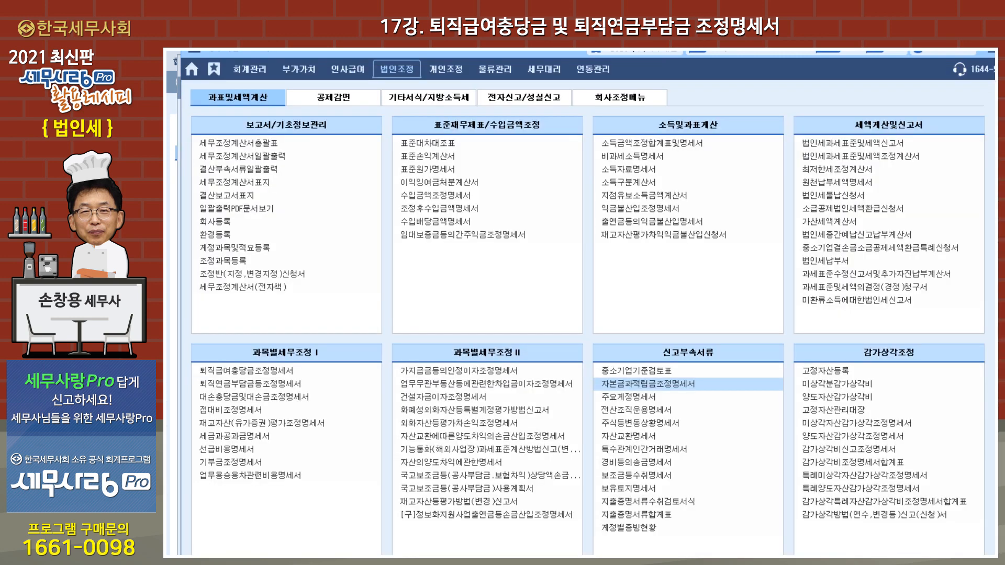
click(251, 383)
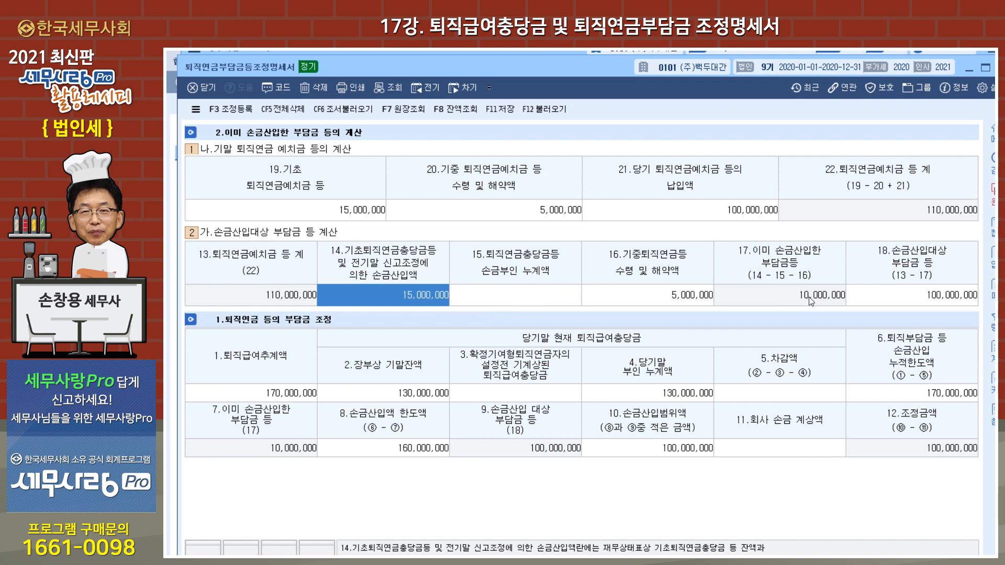
Check item 18 손금산입대상 부담금 and the 퇴직급여추계액, 장부상 기말잔액 and 당기말 부인 누계액 fields of the contribution adjustment
click(930, 298)
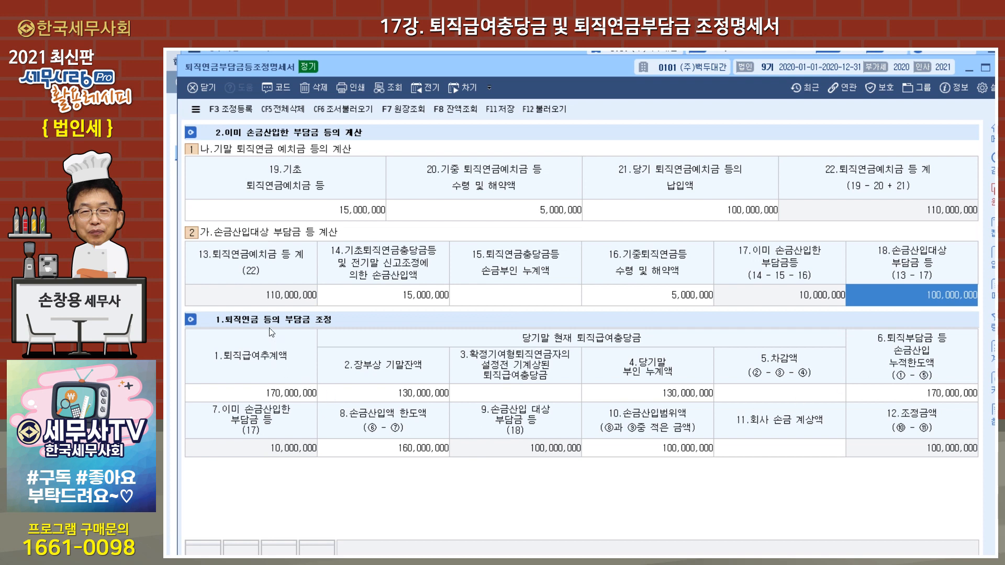
click(294, 397)
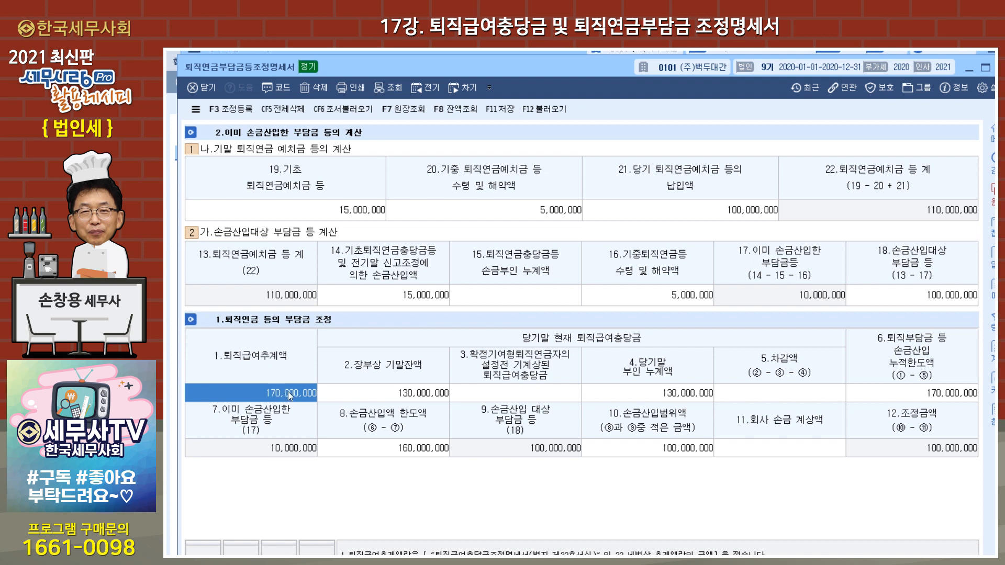
click(386, 395)
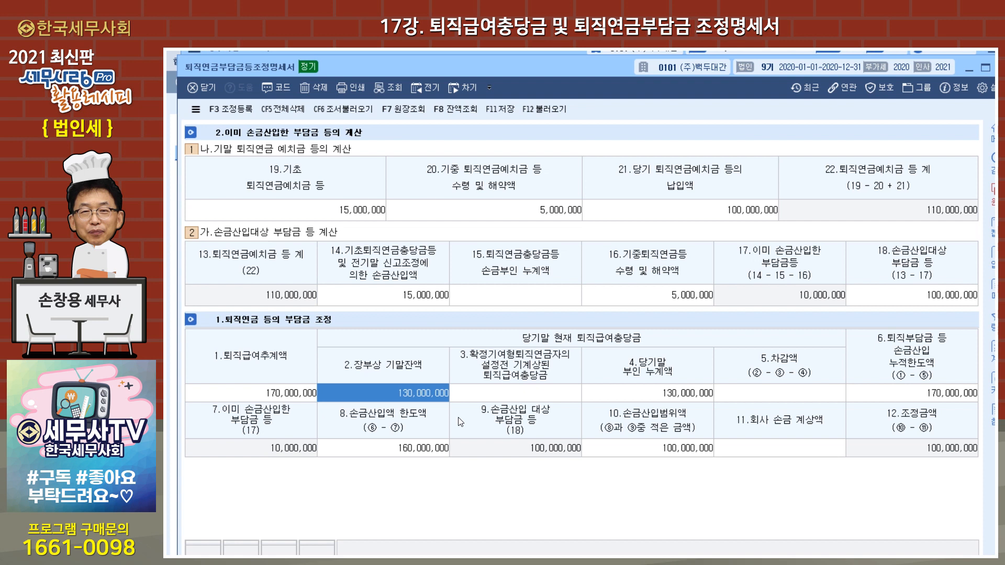
click(623, 393)
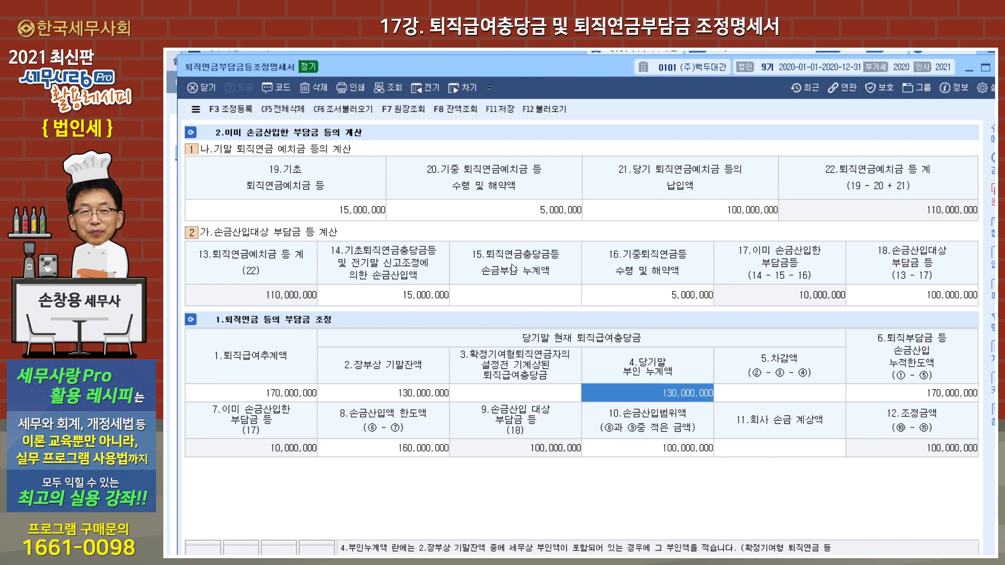
Review the 퇴직연금등손금산입 entry and its 소득명세 in the 조정 등록, and close the registration
click(235, 112)
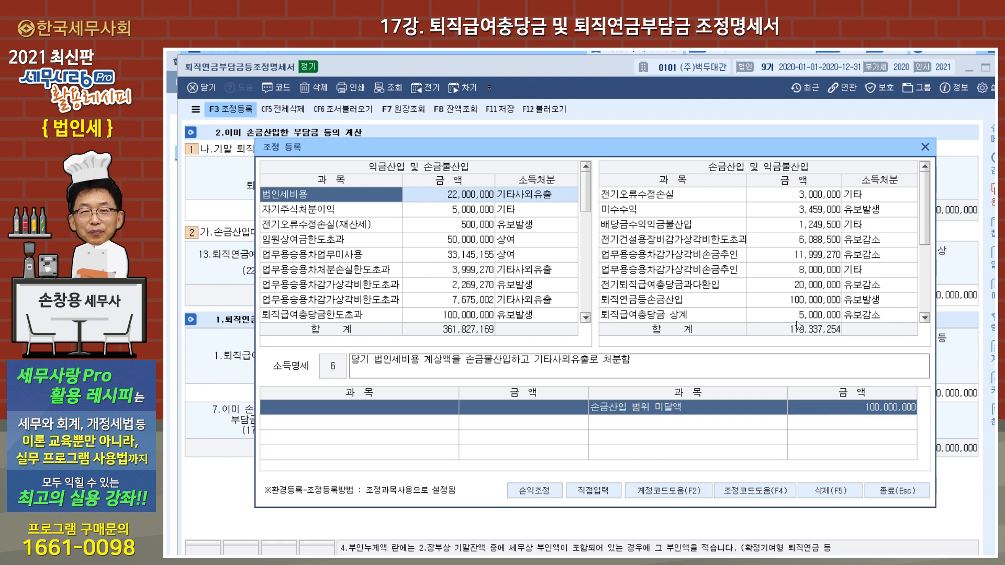
click(809, 302)
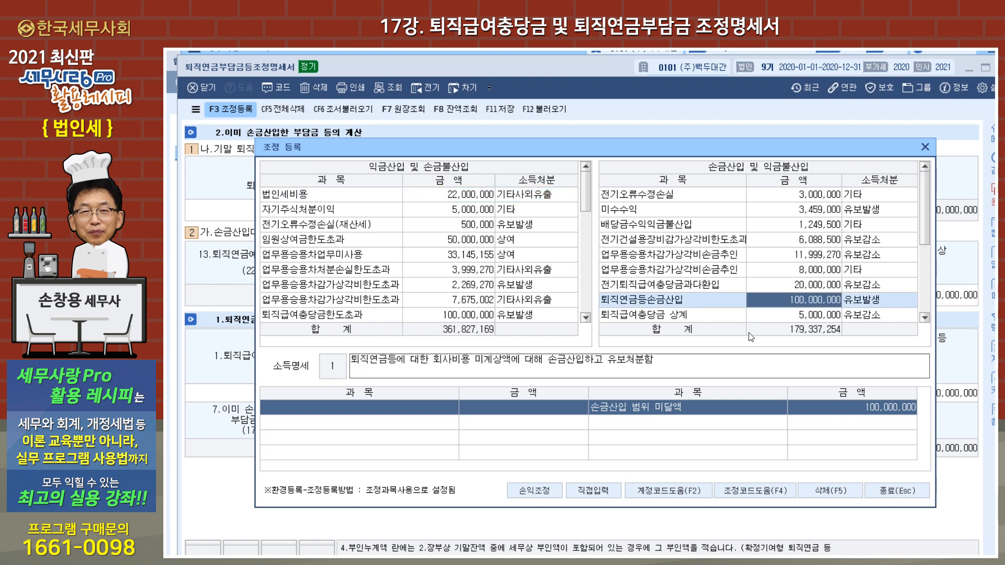
click(926, 149)
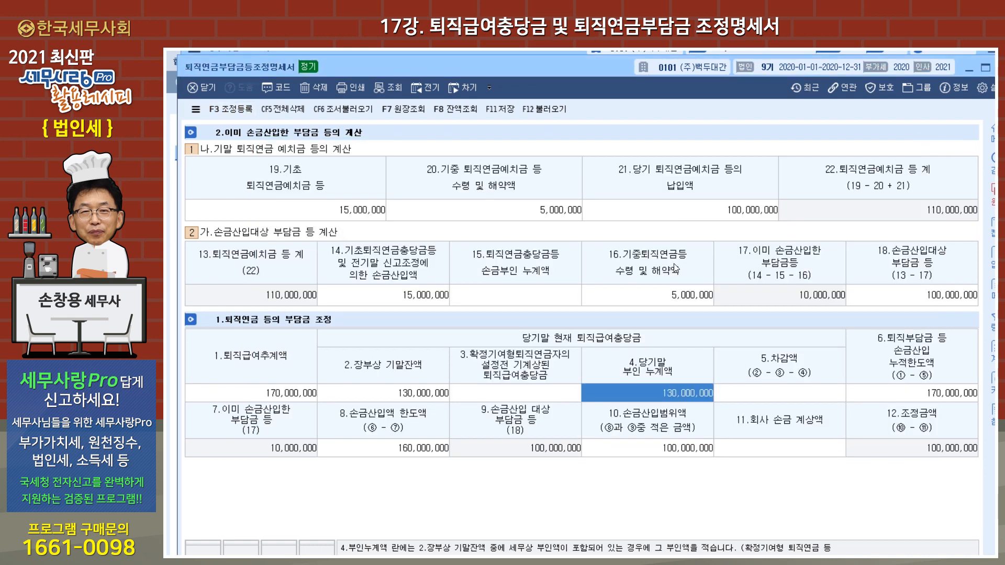
From item 20, 수령 및 해약액, trace its source by opening the 퇴직연금운용자산 ledger from the 합계잔액시산표
click(497, 220)
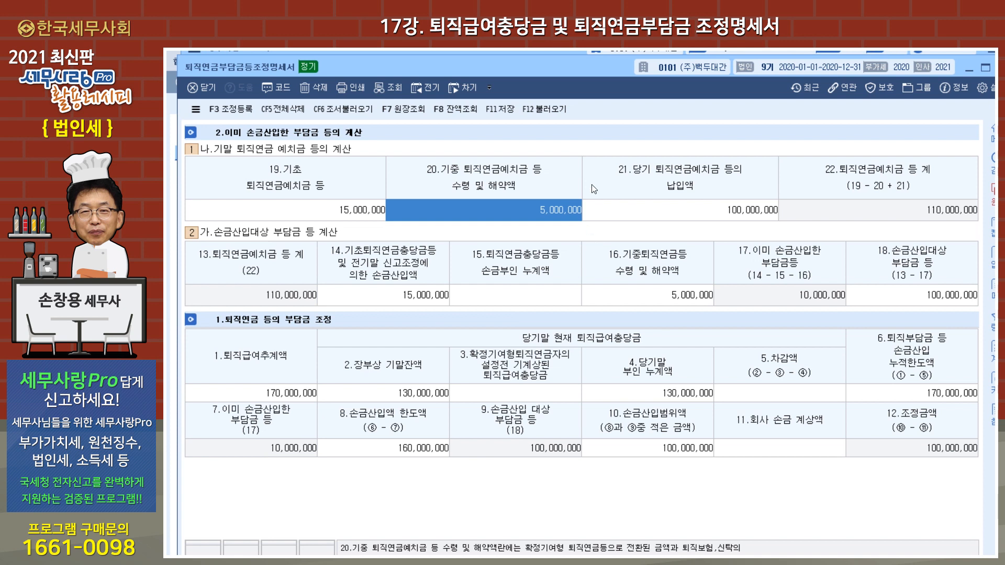
key(Escape)
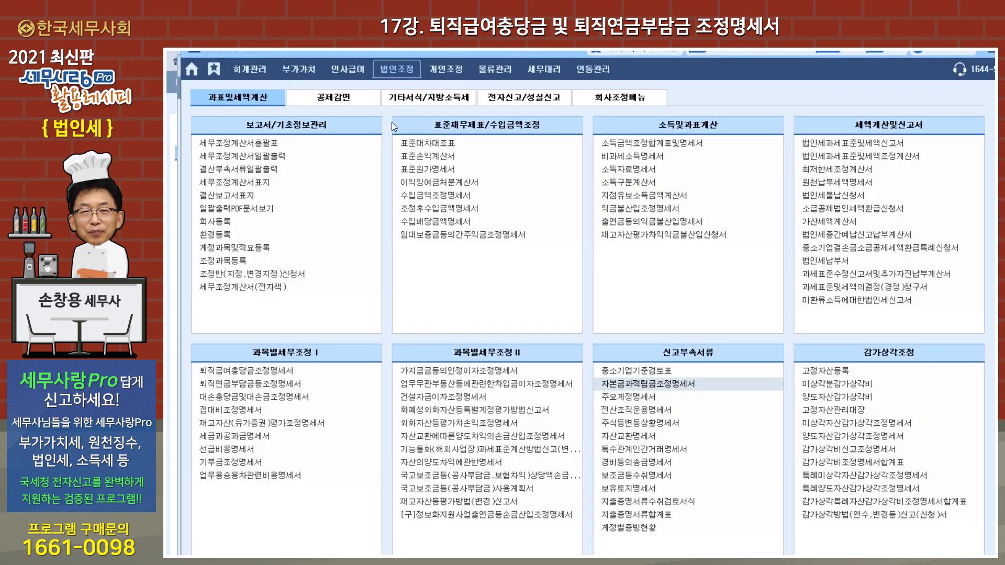
click(244, 68)
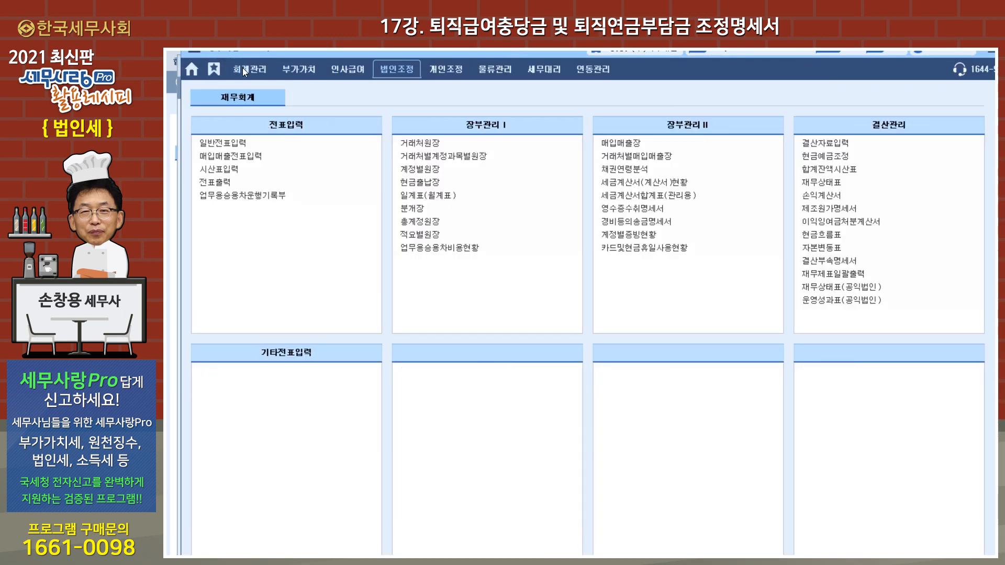
click(826, 173)
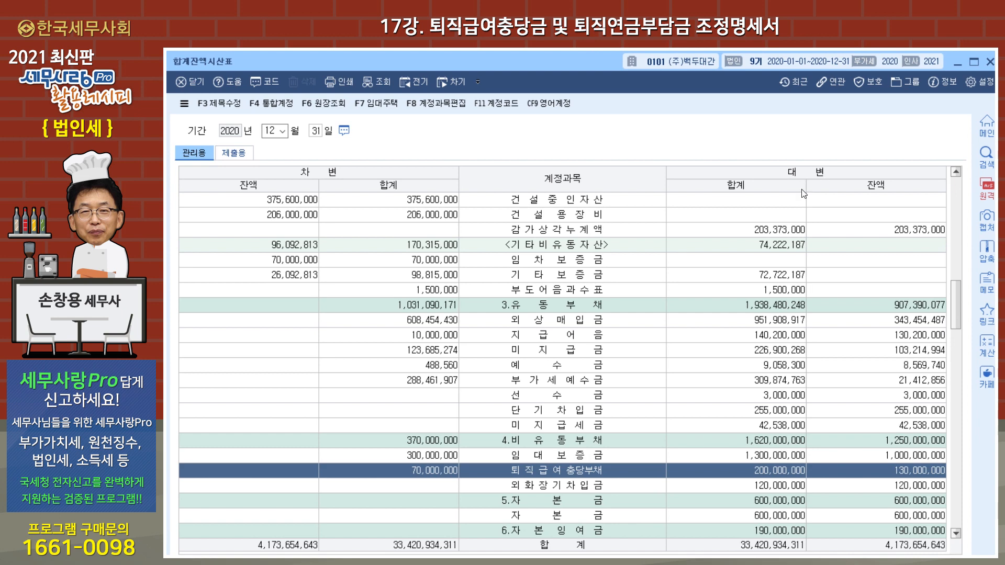
scroll(592, 406, up, 5)
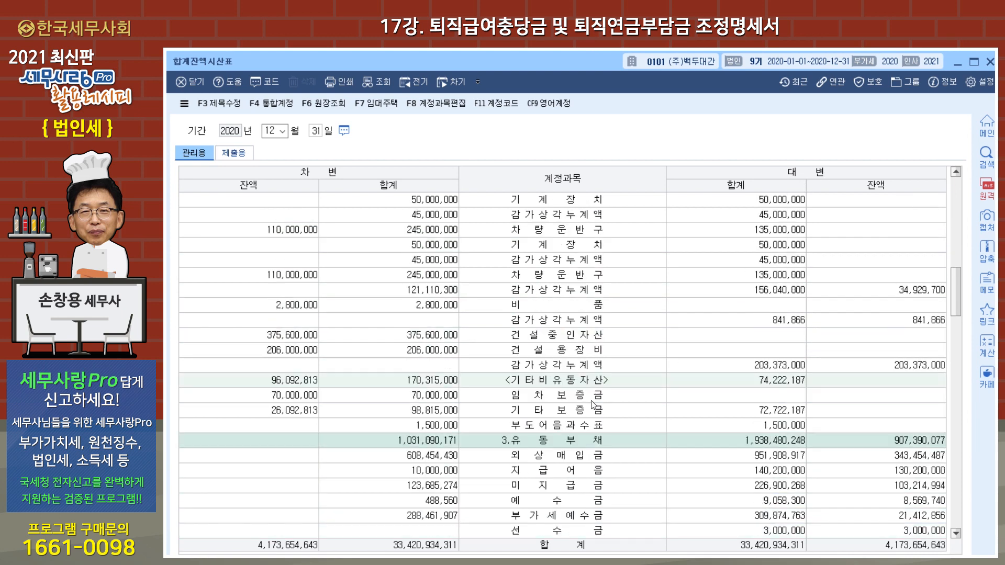
click(552, 259)
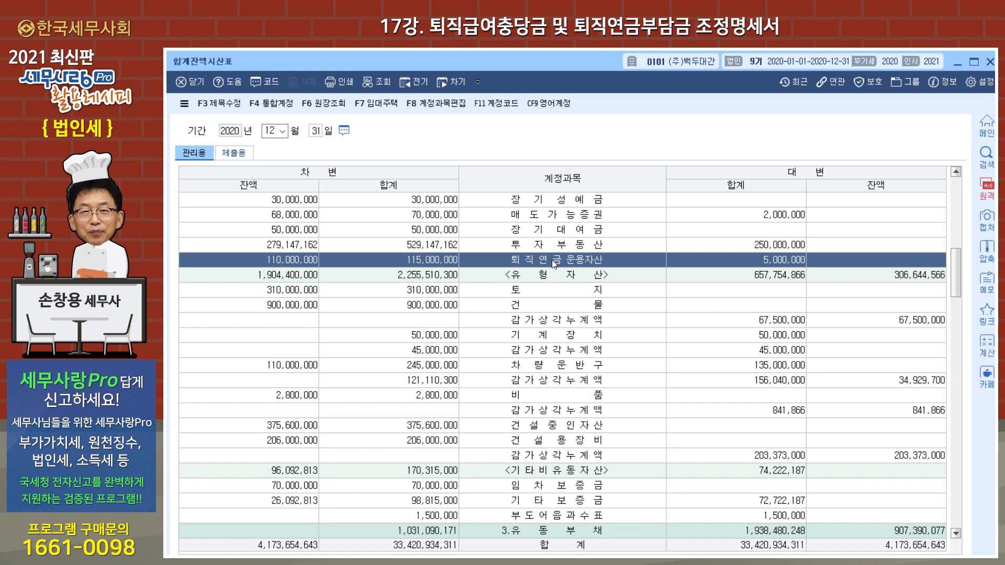
double_click(552, 260)
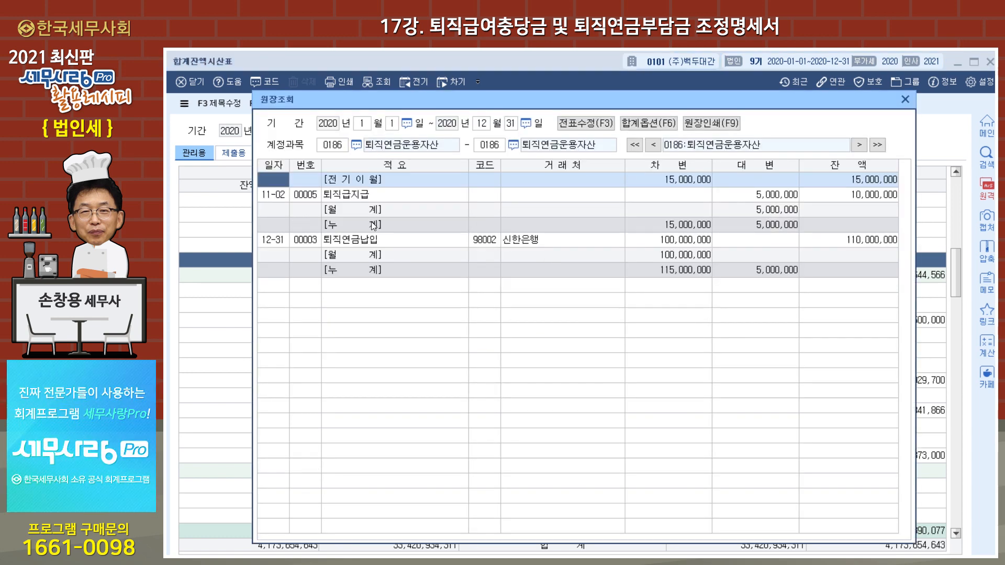
Examine the 11-02 퇴직급지급 voucher's 퇴직연금운용자산 and 퇴직급여충당부채 lines from the ledger, and close the ledger inquiry
click(739, 202)
double_click(738, 202)
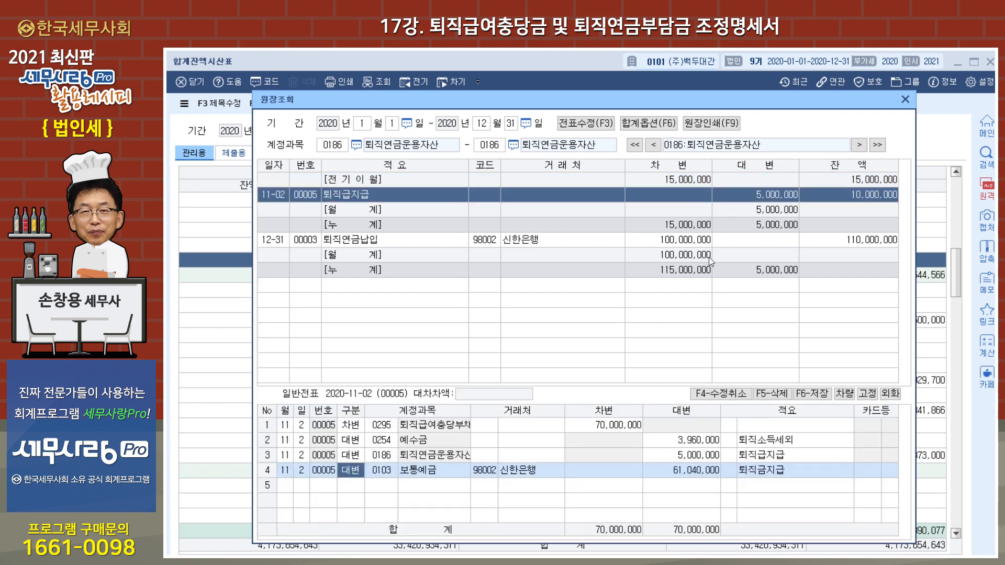
click(690, 460)
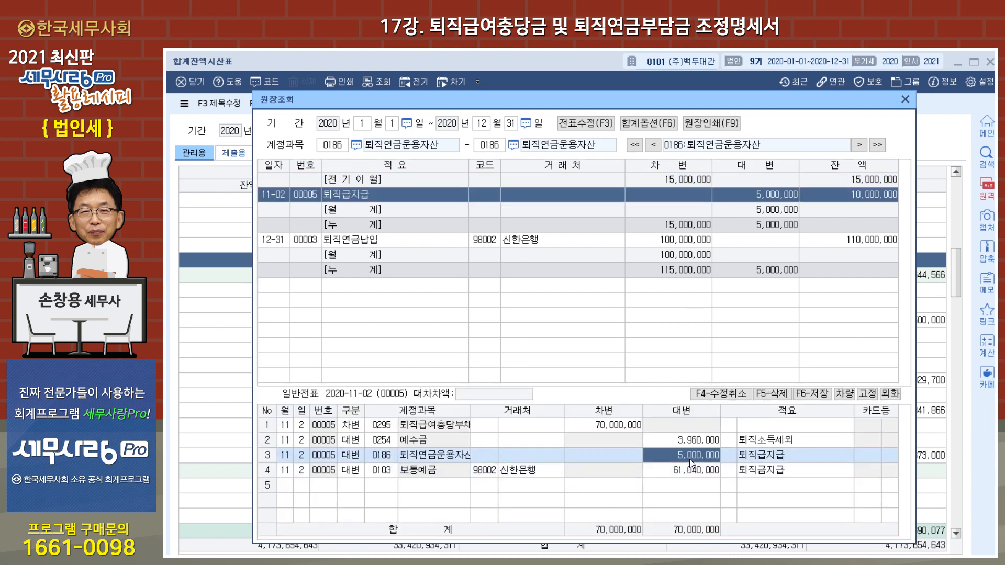
click(441, 428)
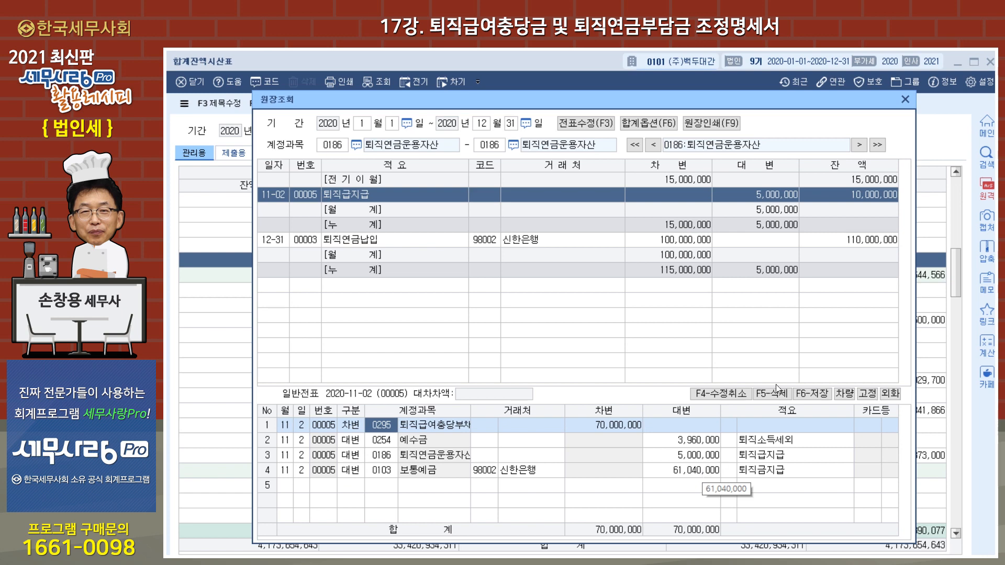
click(906, 99)
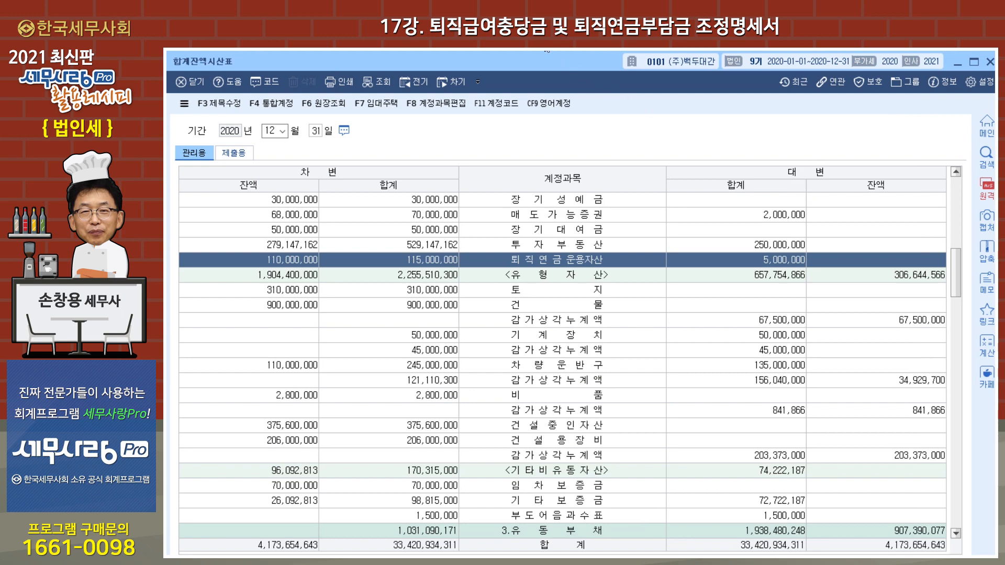
Open the 소득금액조정합계표및명세서 from 법인조정 and check the 소득명세 of the 퇴직급여충당금 상계 and 퇴직연금등지급 adjustments
mouse_move(548, 50)
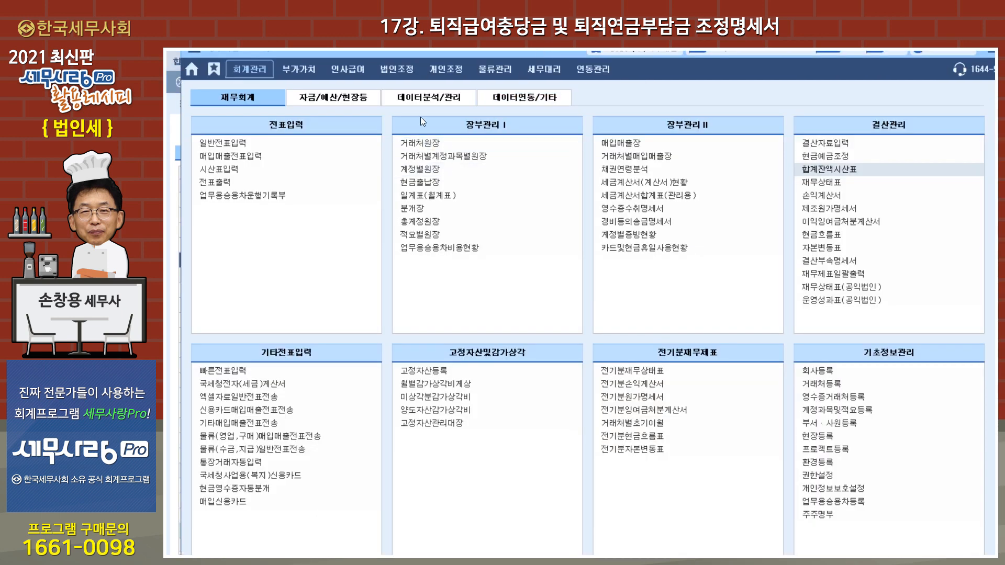
click(402, 71)
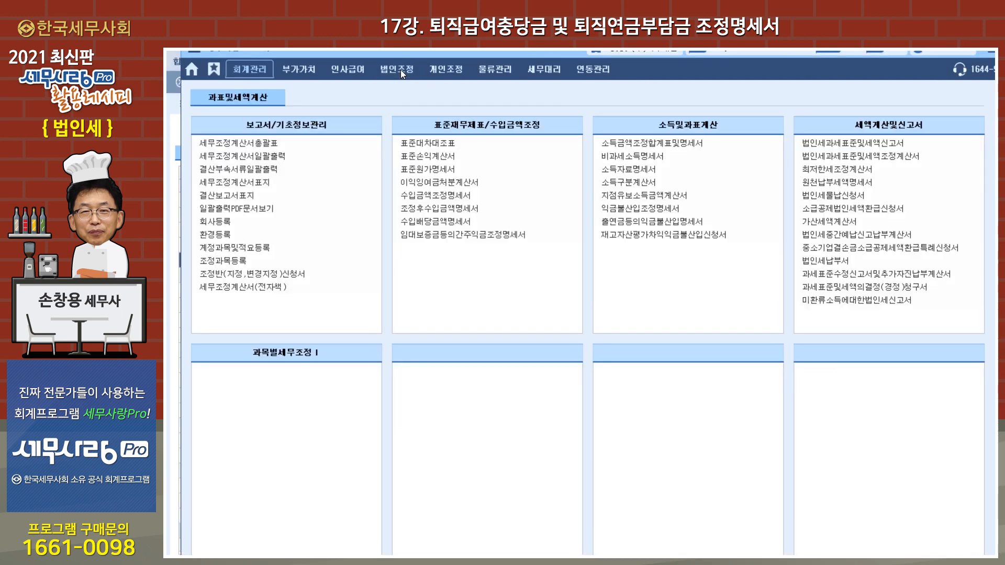
click(696, 148)
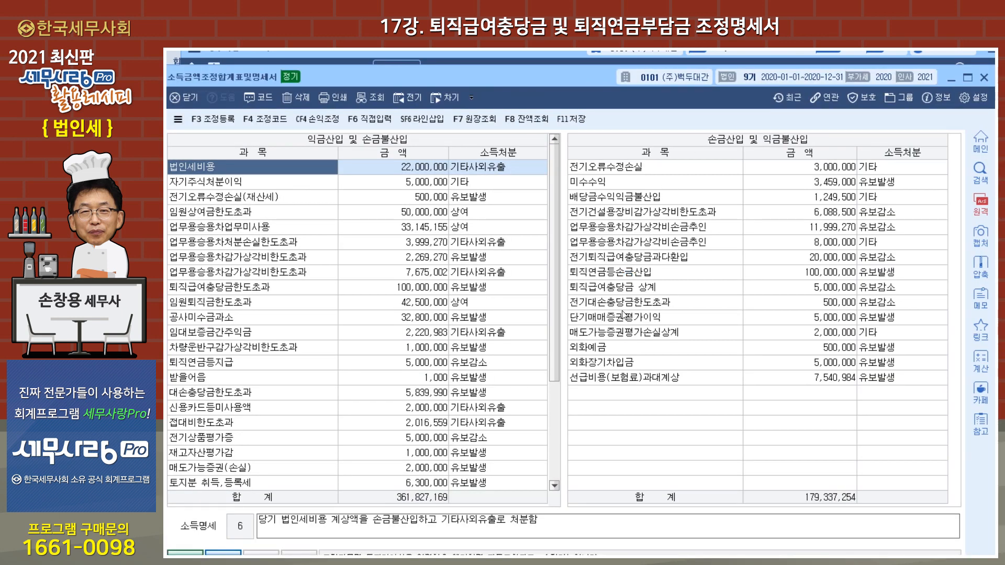
click(622, 292)
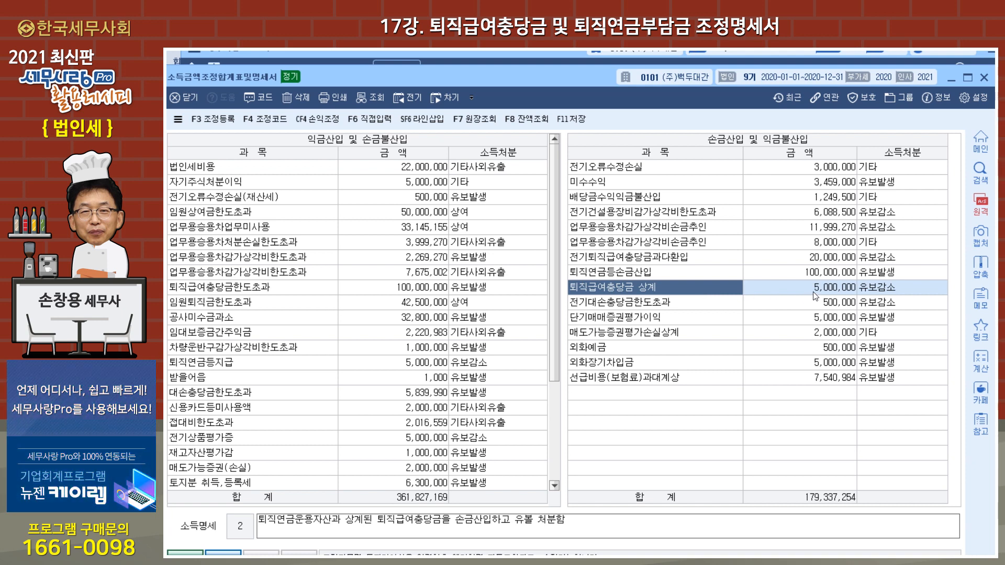
click(221, 366)
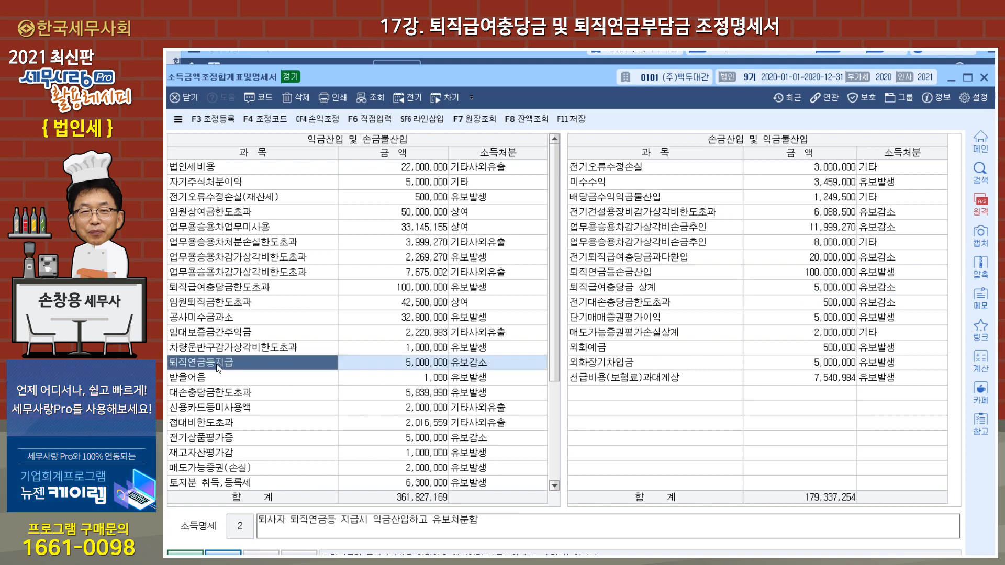